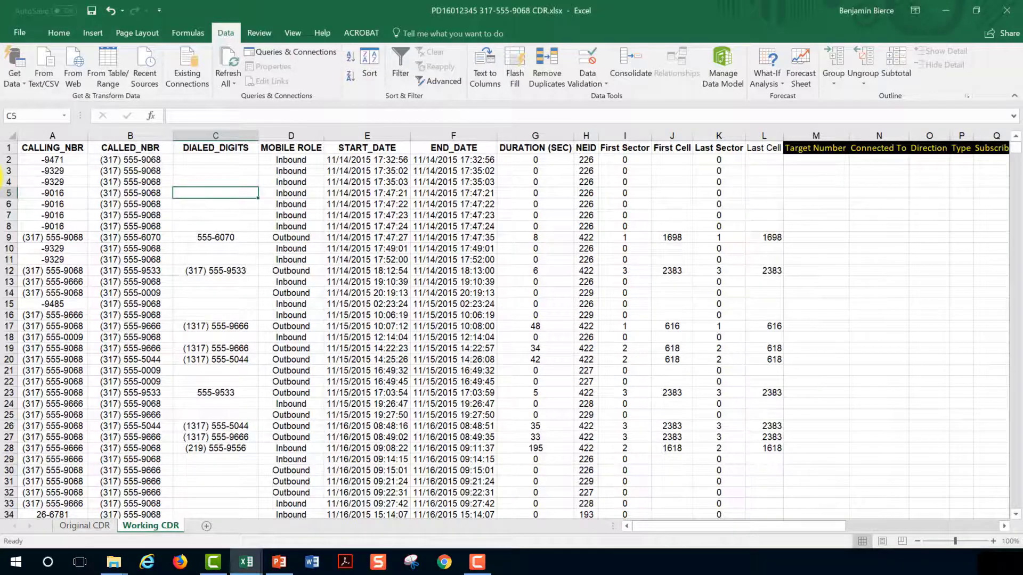
Step: Copy the target phone number from B2 into M2 and fill it down the whole Target Number column
click(151, 159)
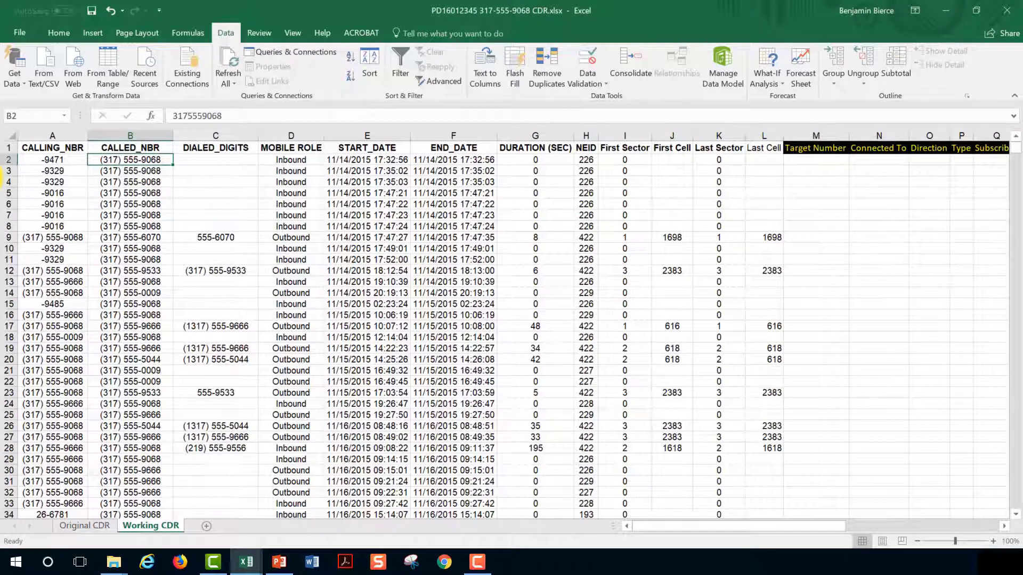
key(ctrl+c)
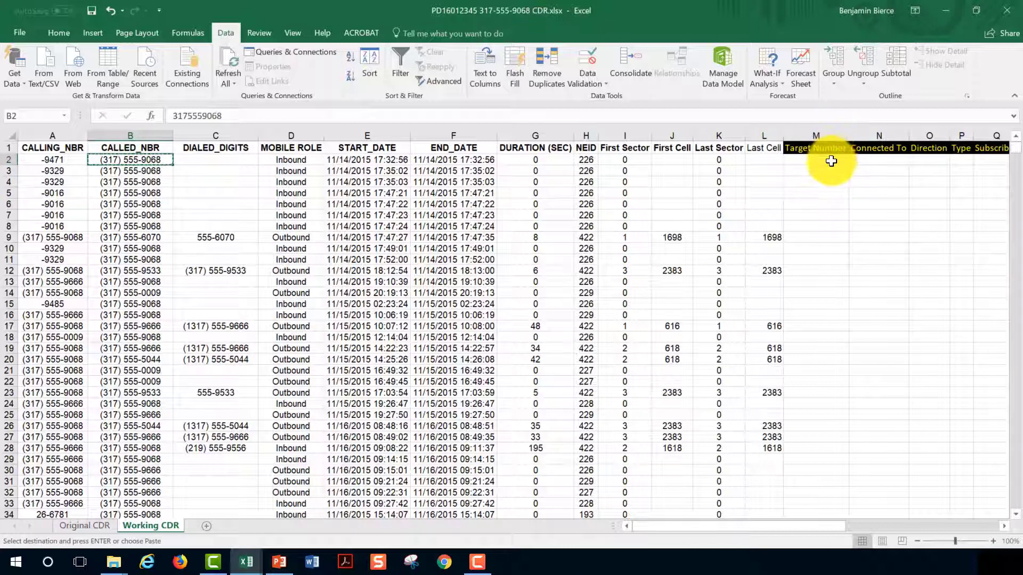
click(829, 161)
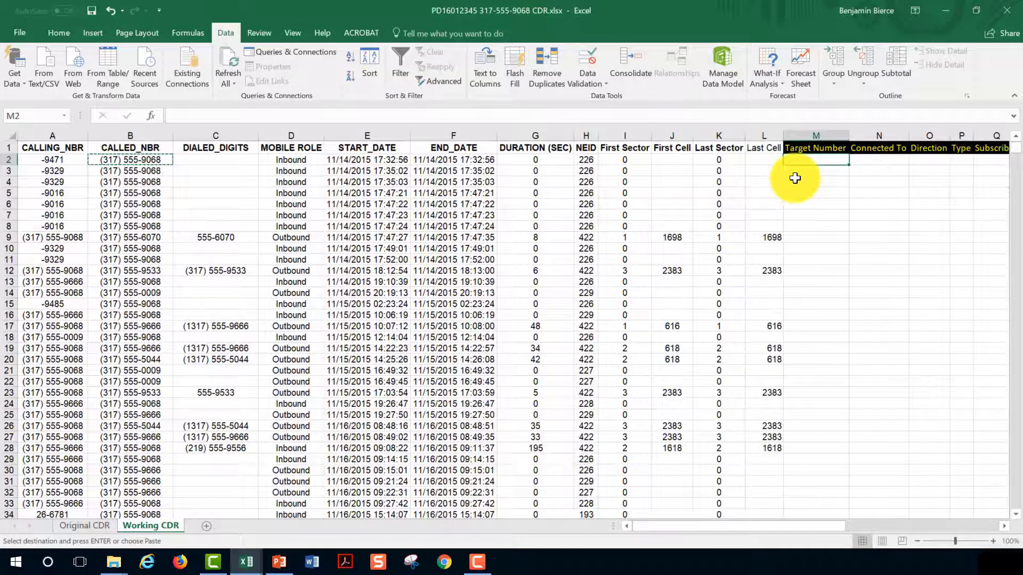
key(ctrl+v)
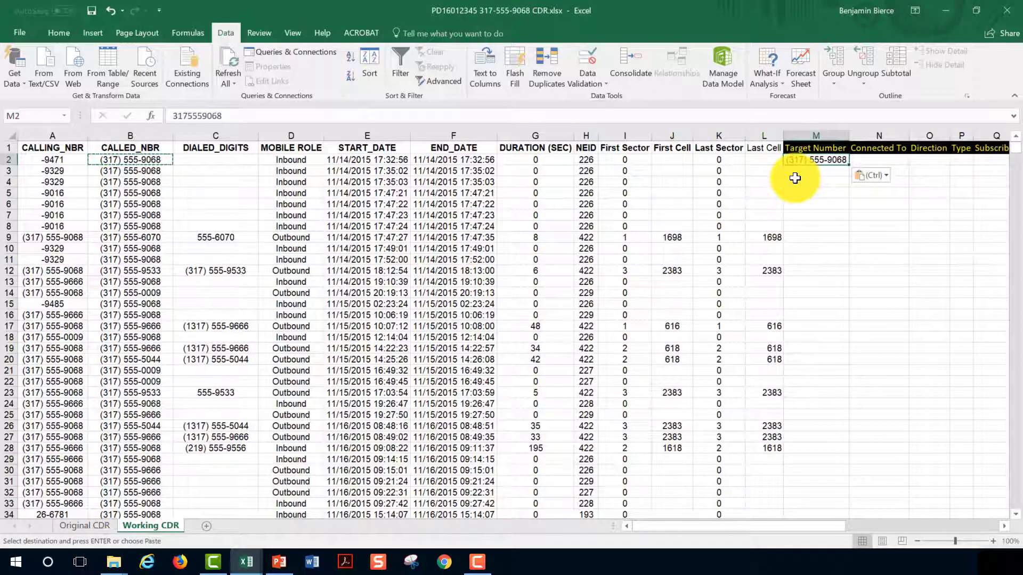
double_click(848, 168)
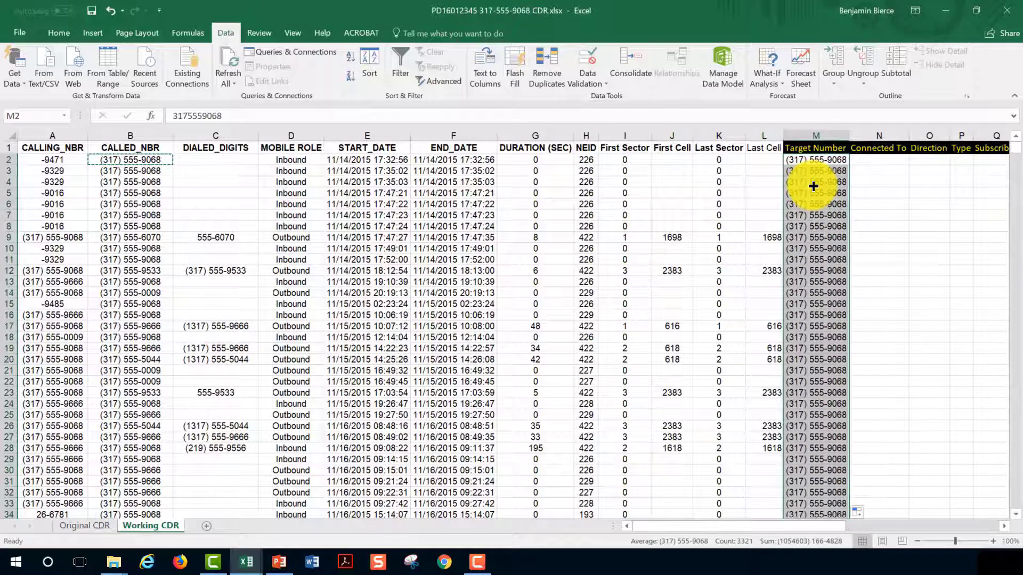
Step: Enter the formula =IF(M2=B2,A2,B2) in cell N2 under Connected To
click(877, 160)
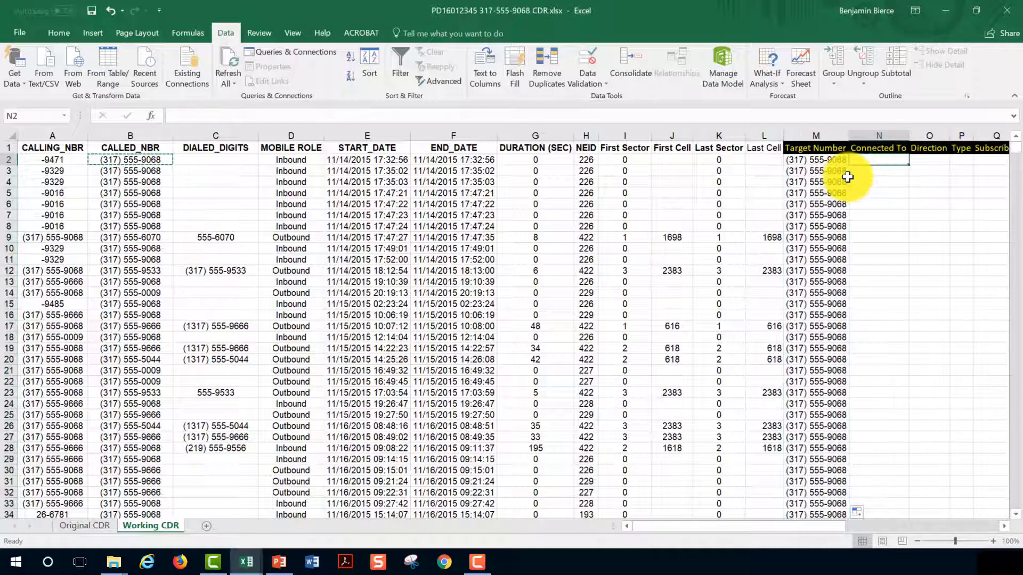
text(=)
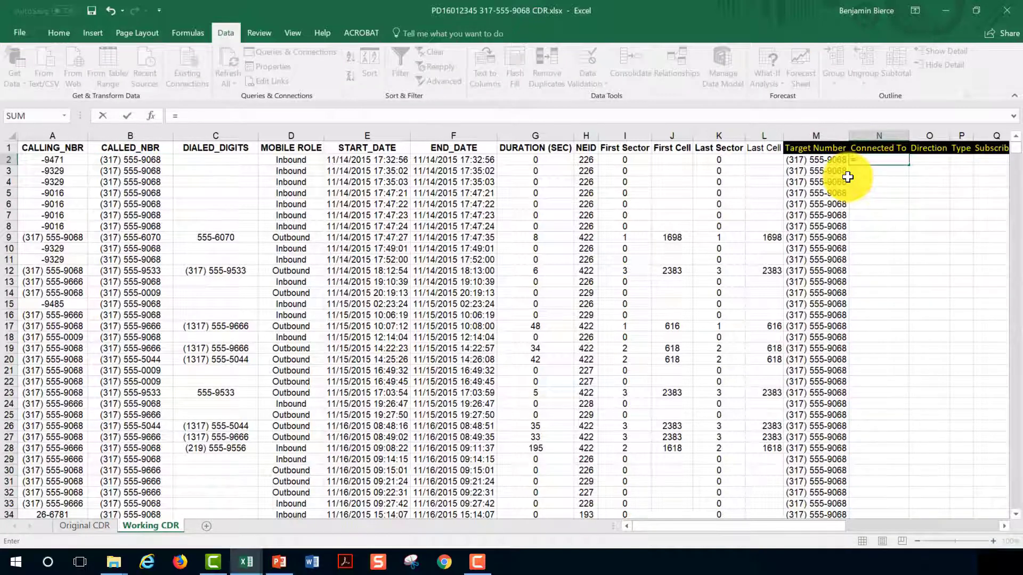
text(if)
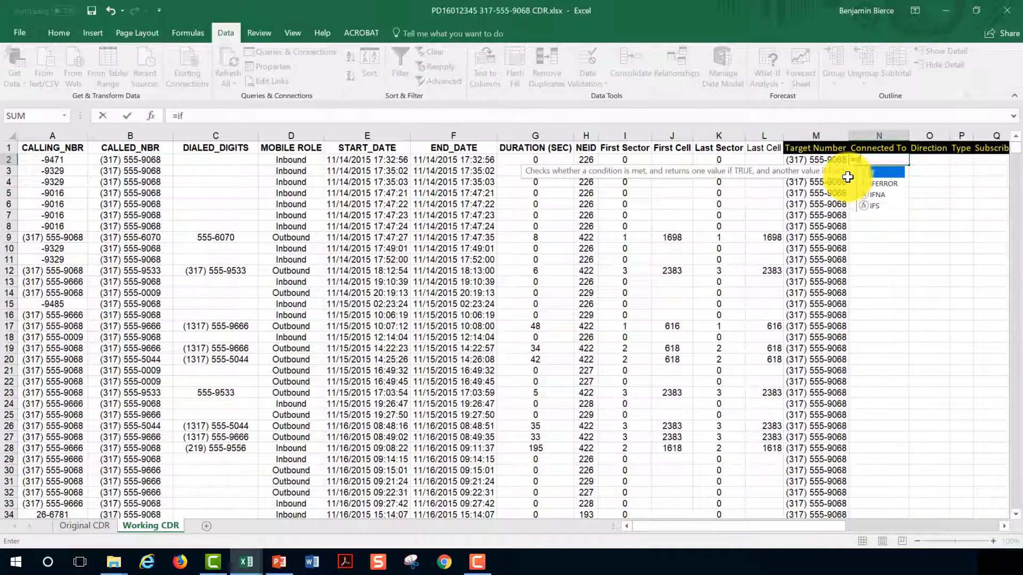
double_click(874, 171)
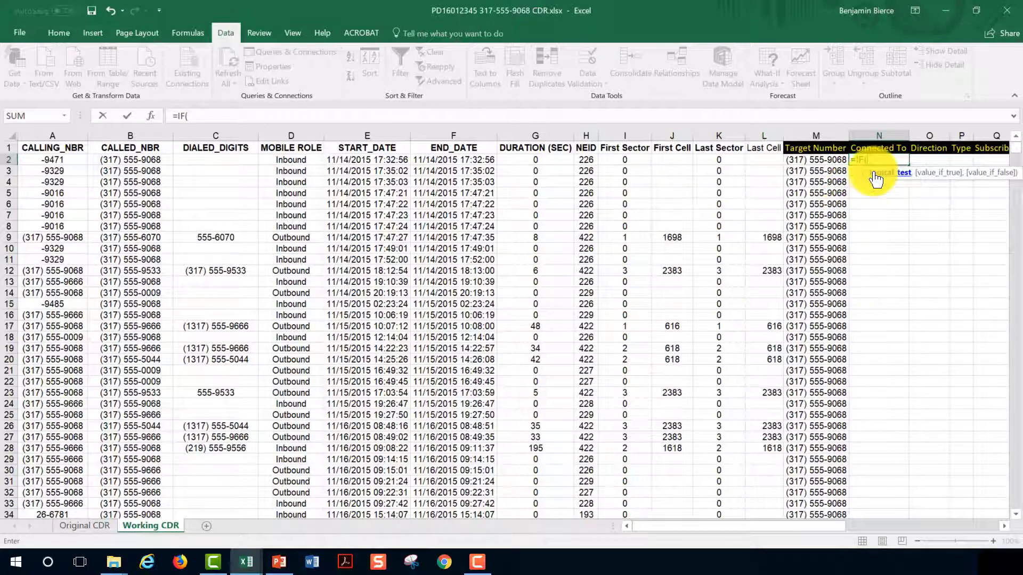
click(826, 160)
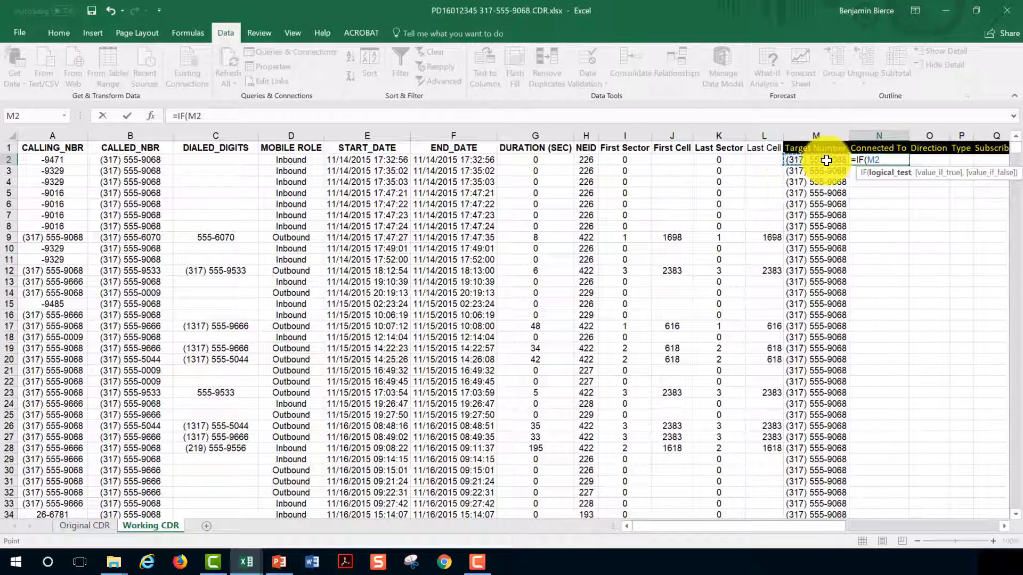
text(=)
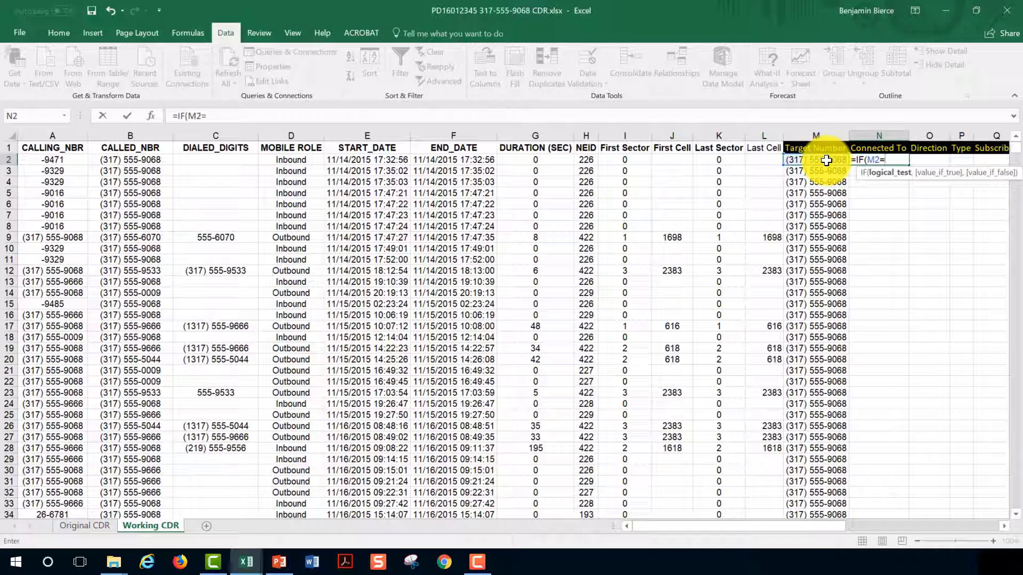
click(151, 162)
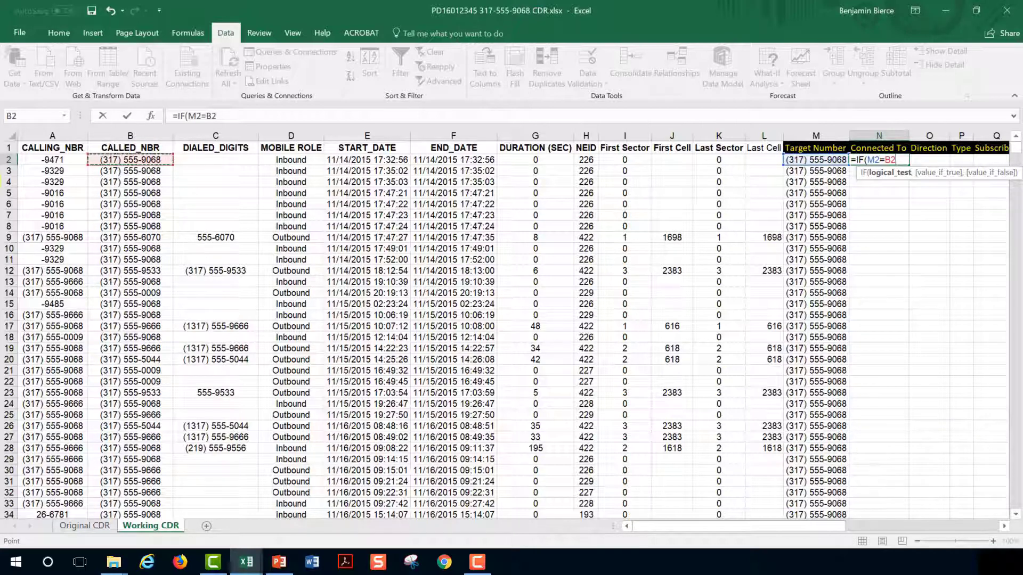
text(,)
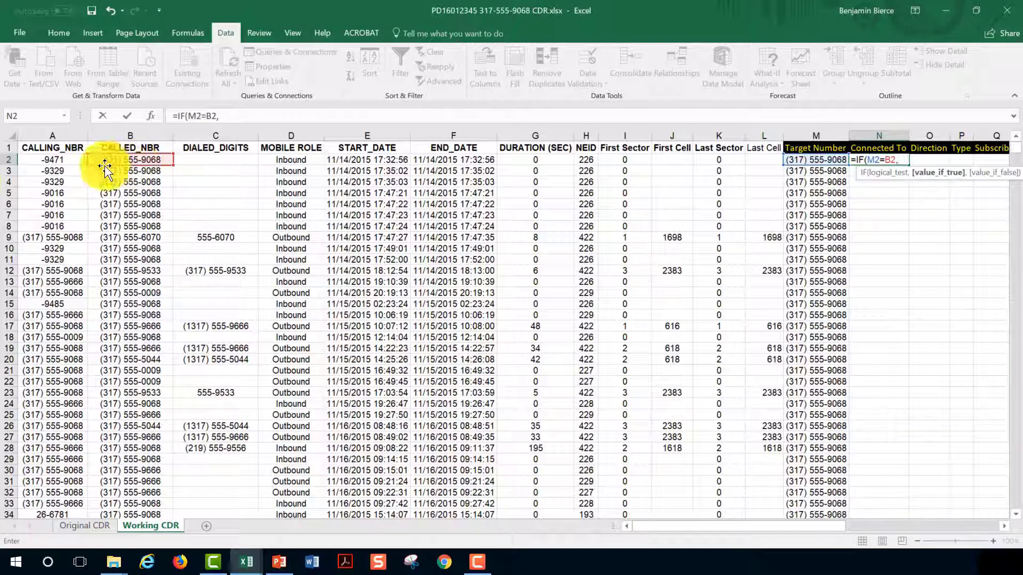
click(50, 158)
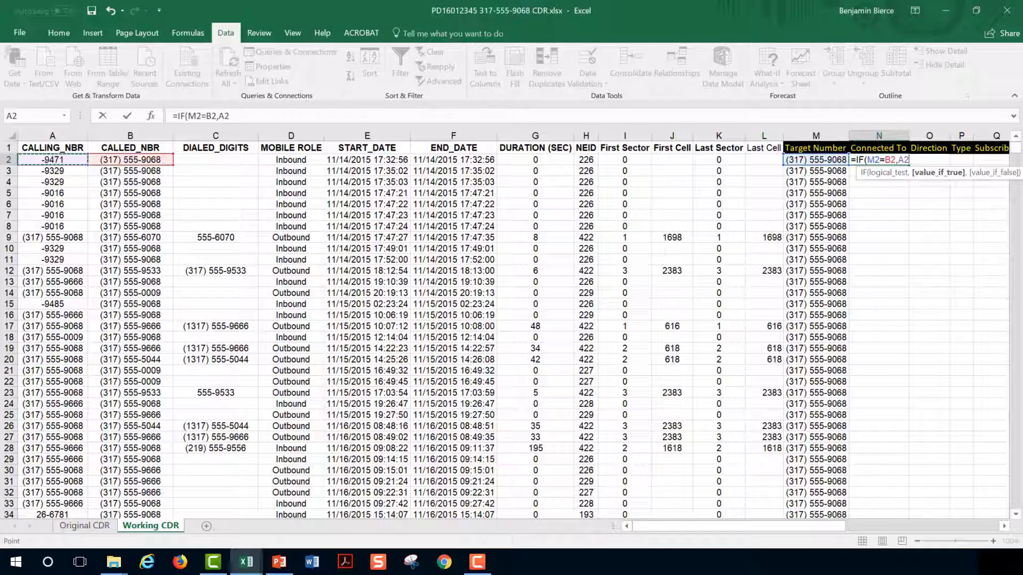
text(,)
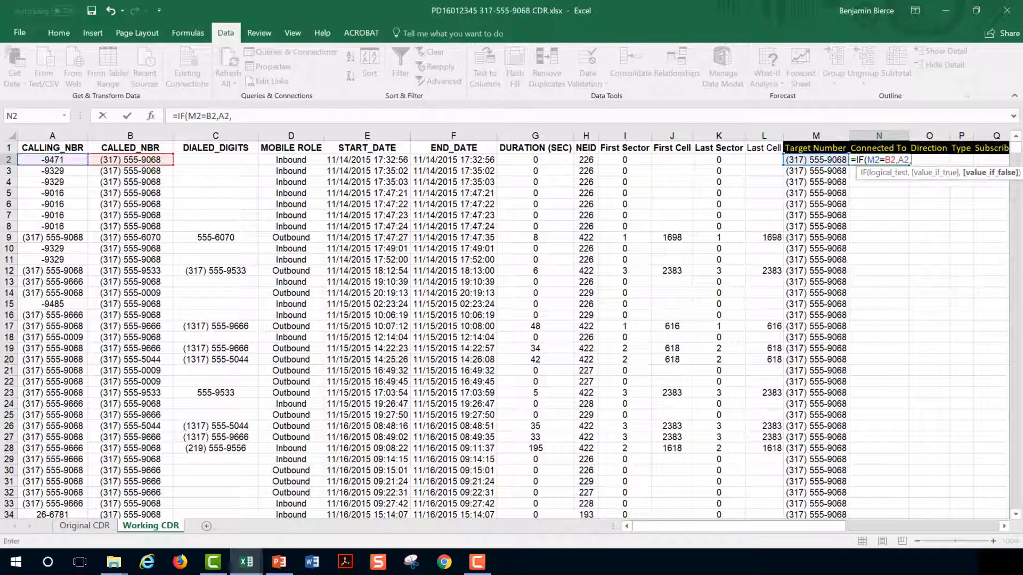
click(127, 160)
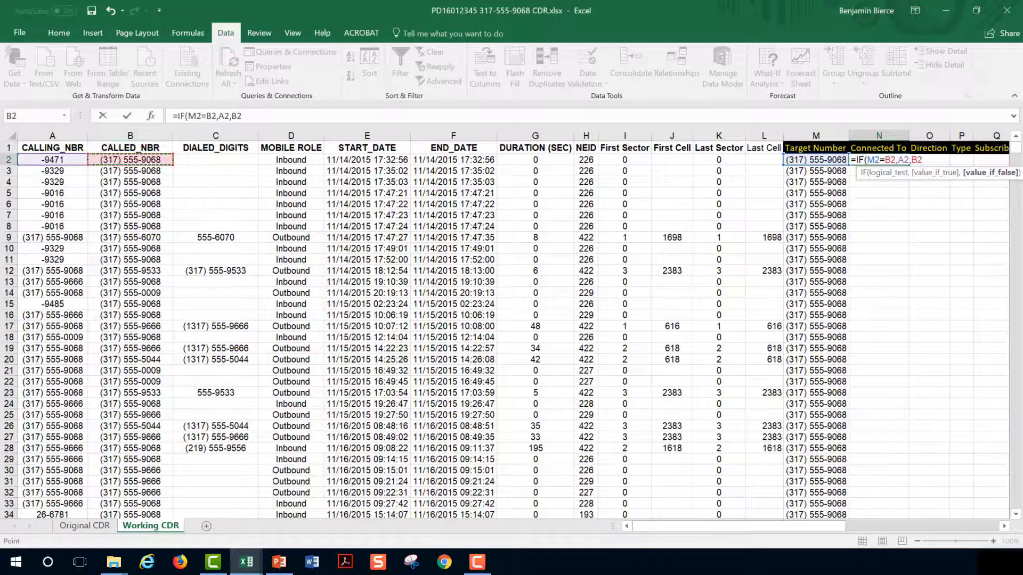
text())
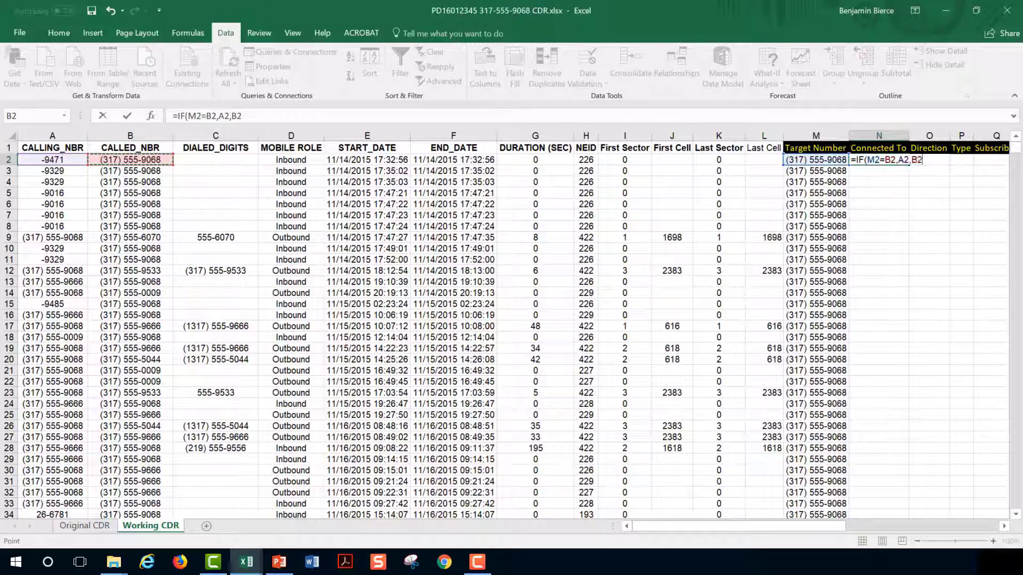
key(Return)
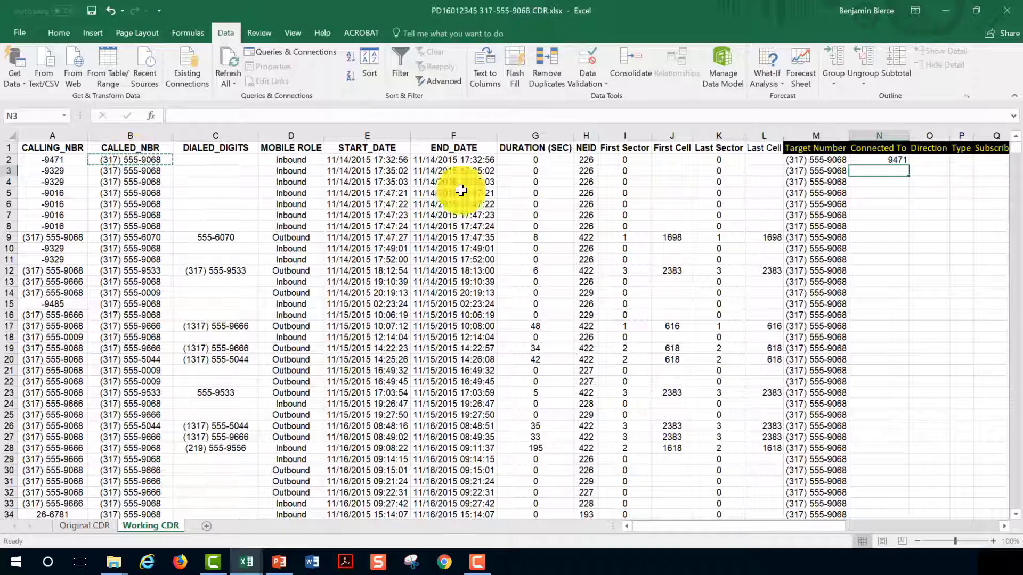
Step: Fill the N2 formula down the Connected To column and replace the column's formulas with their values
click(897, 160)
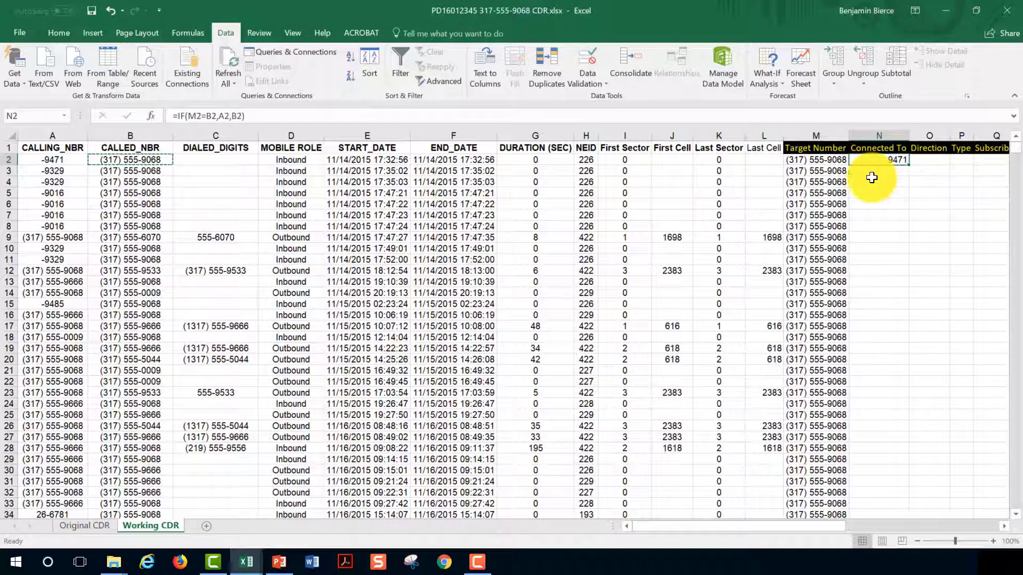
double_click(908, 165)
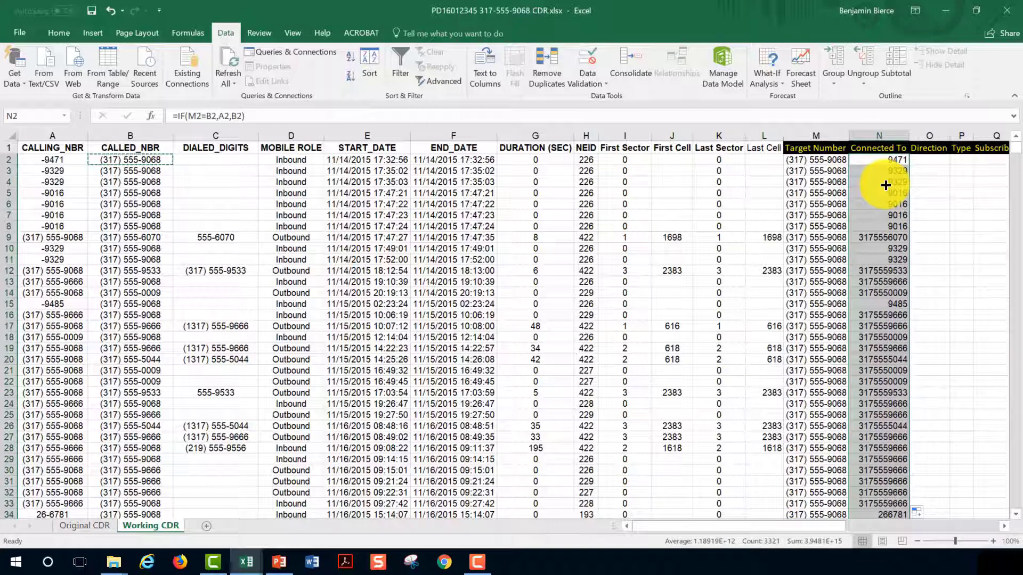
right_click(852, 210)
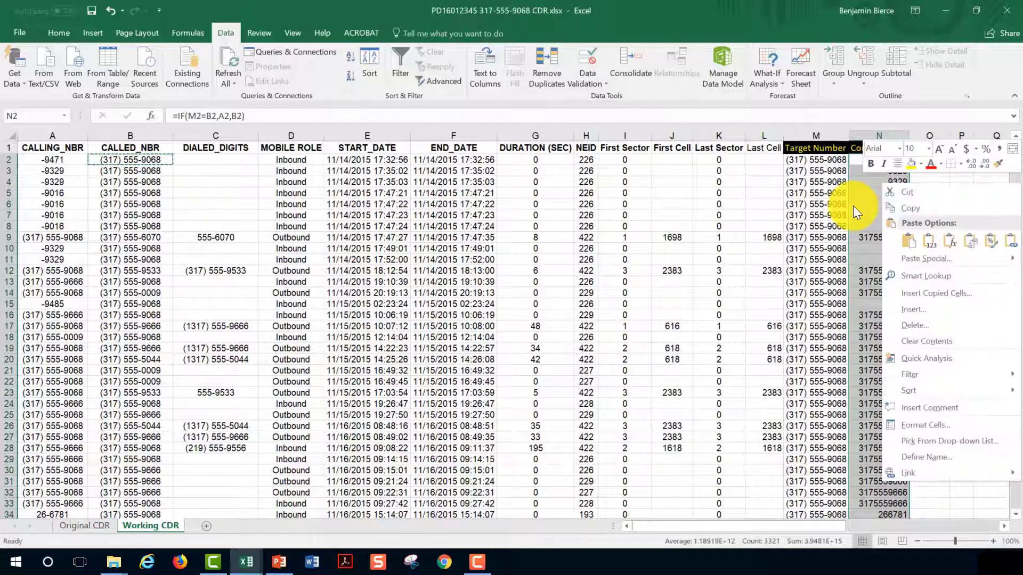
click(906, 208)
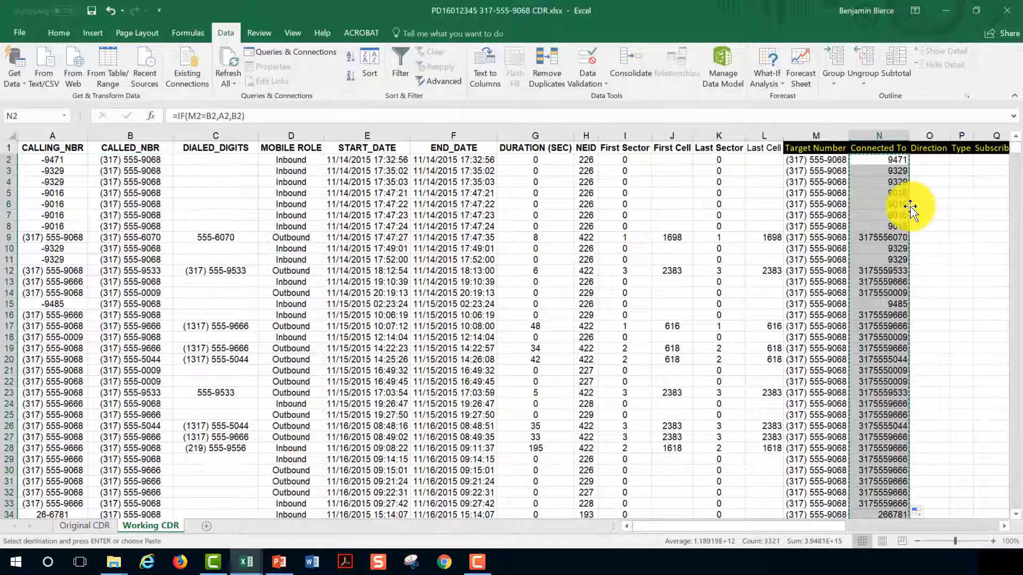
right_click(841, 218)
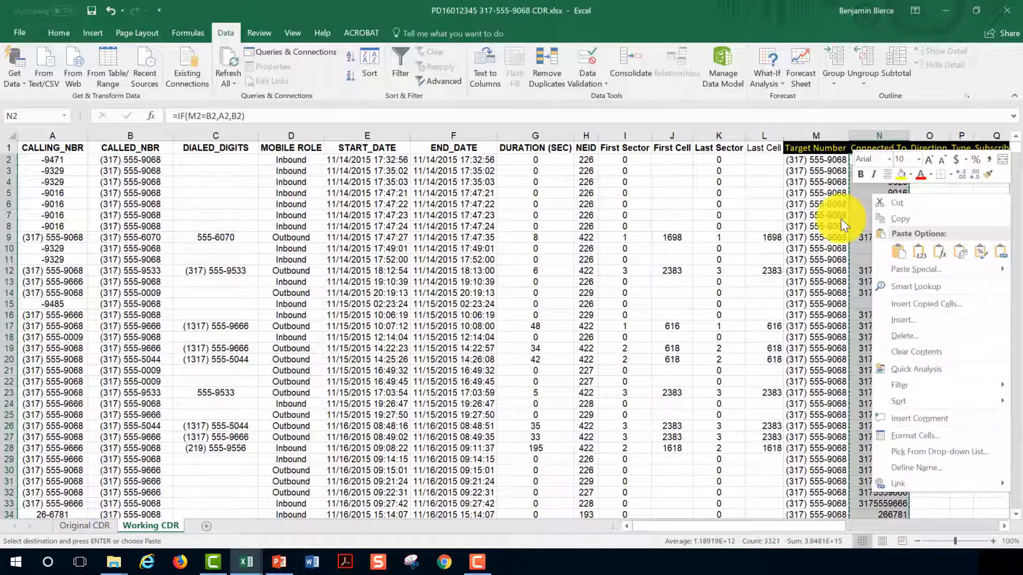
click(919, 251)
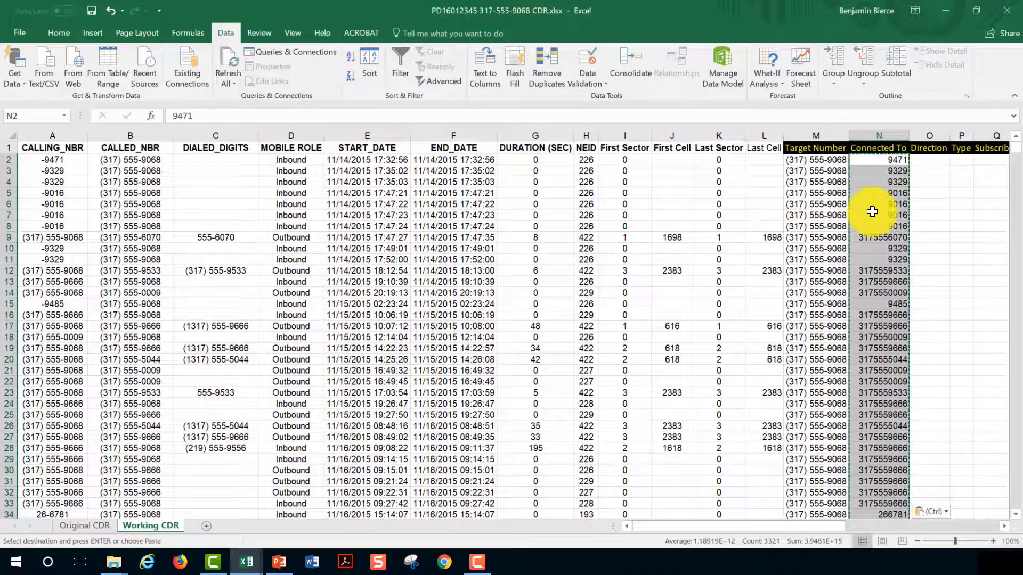
Step: Format the Connected To values with the Special category's Phone Number type
right_click(843, 239)
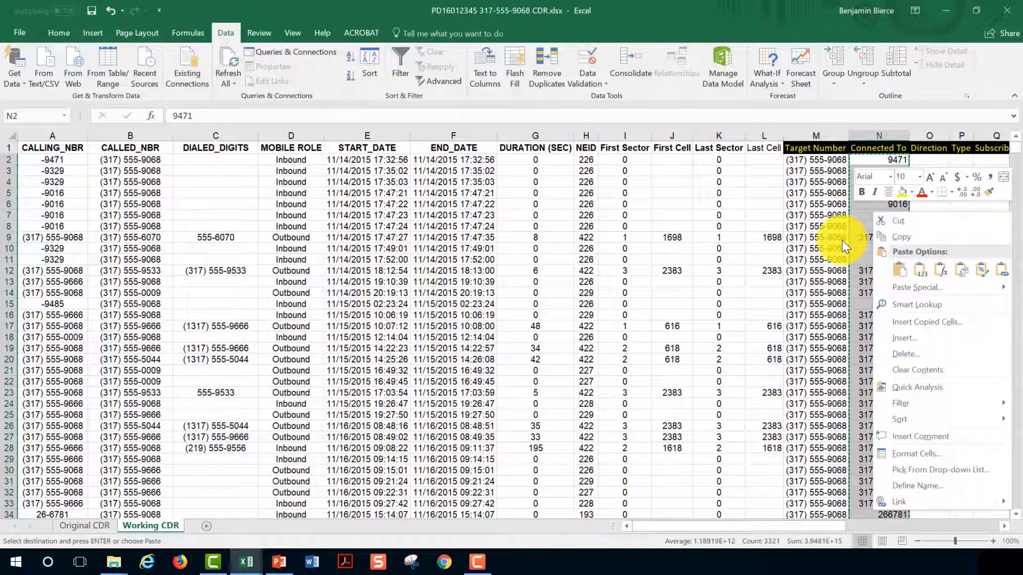
click(903, 456)
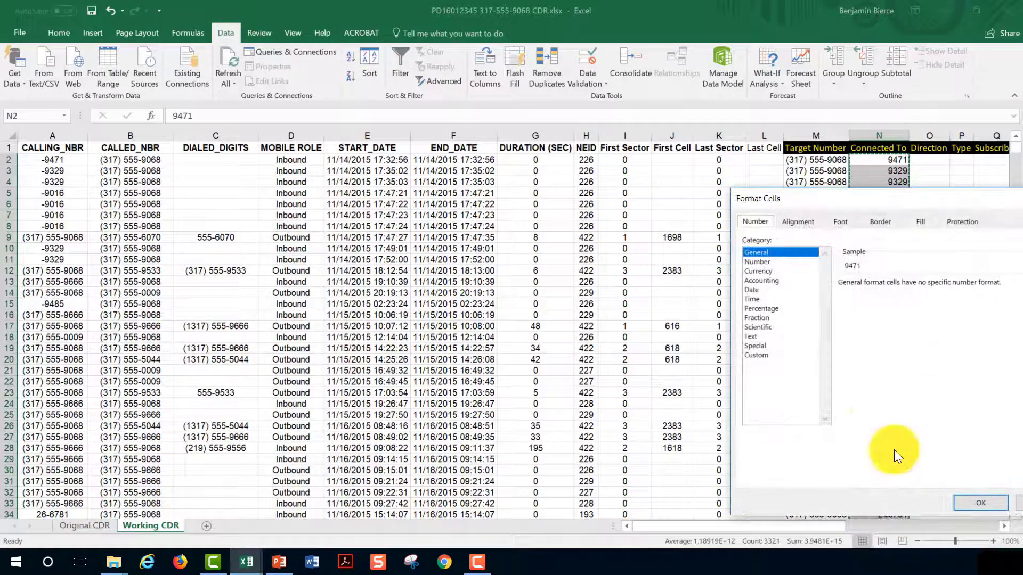
click(755, 346)
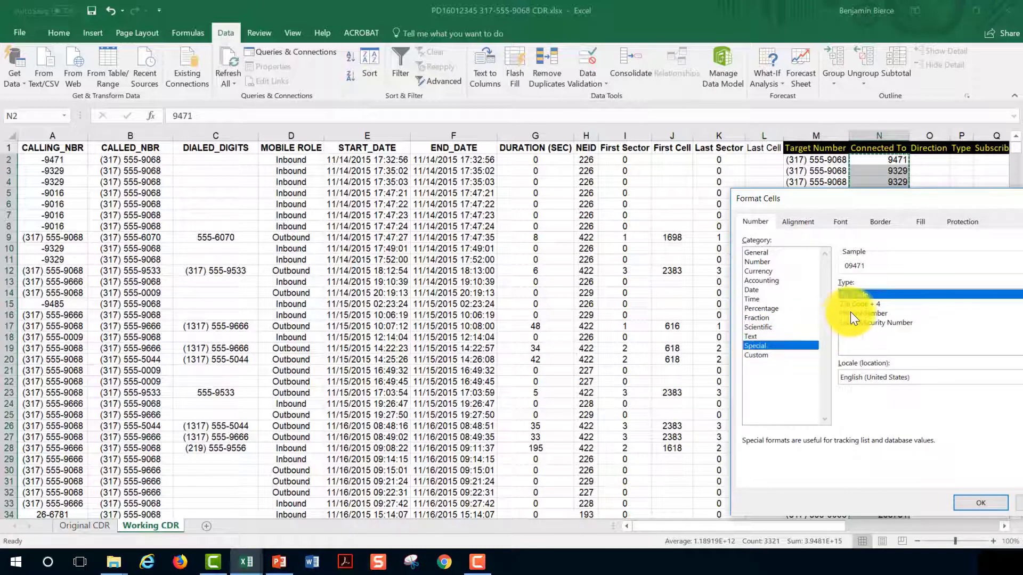
click(851, 313)
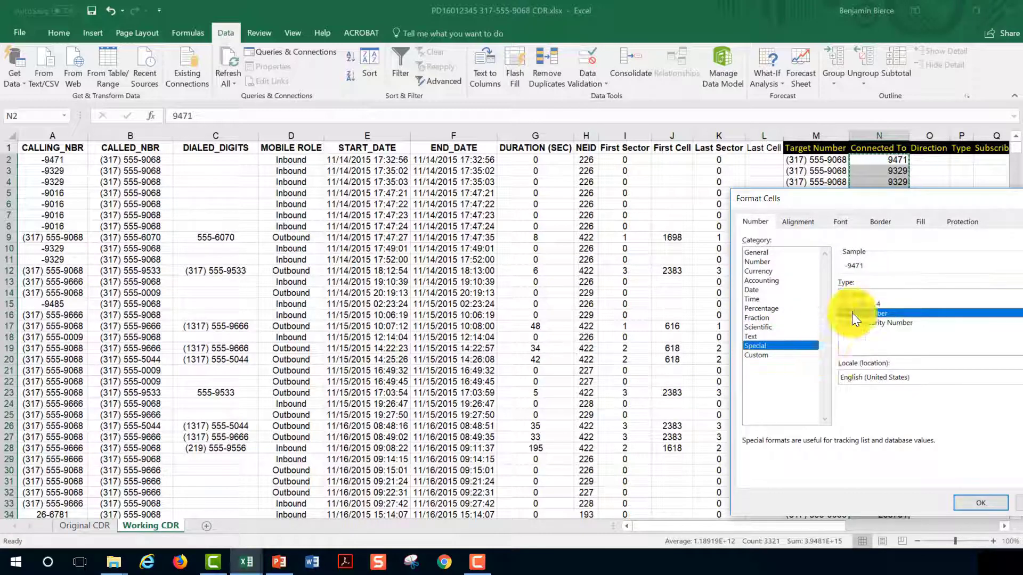
click(978, 505)
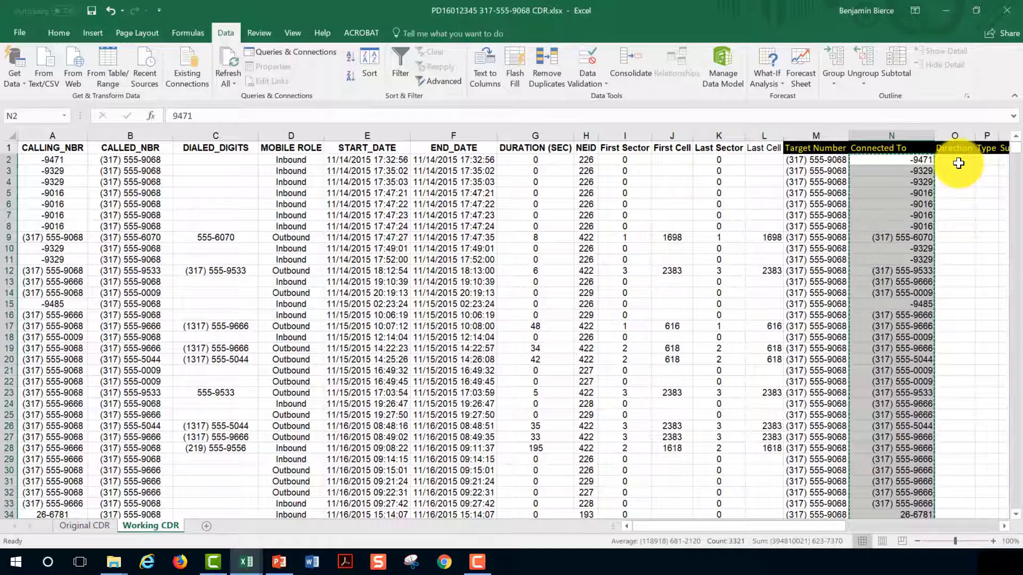
Step: Copy all MOBILE ROLE entries from D2 down into the Direction column, starting at O2
click(293, 161)
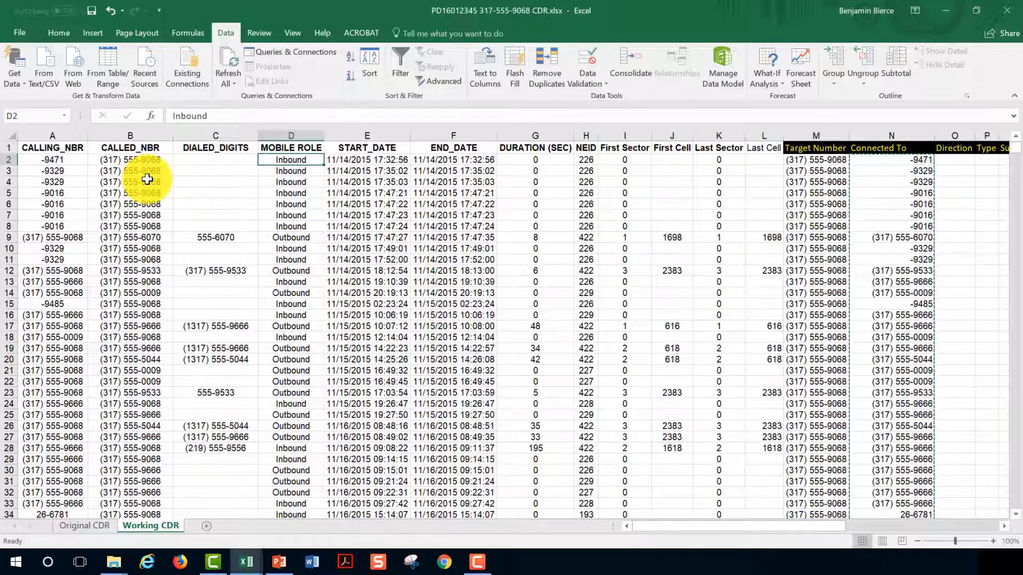
key(ctrl+shift+Down)
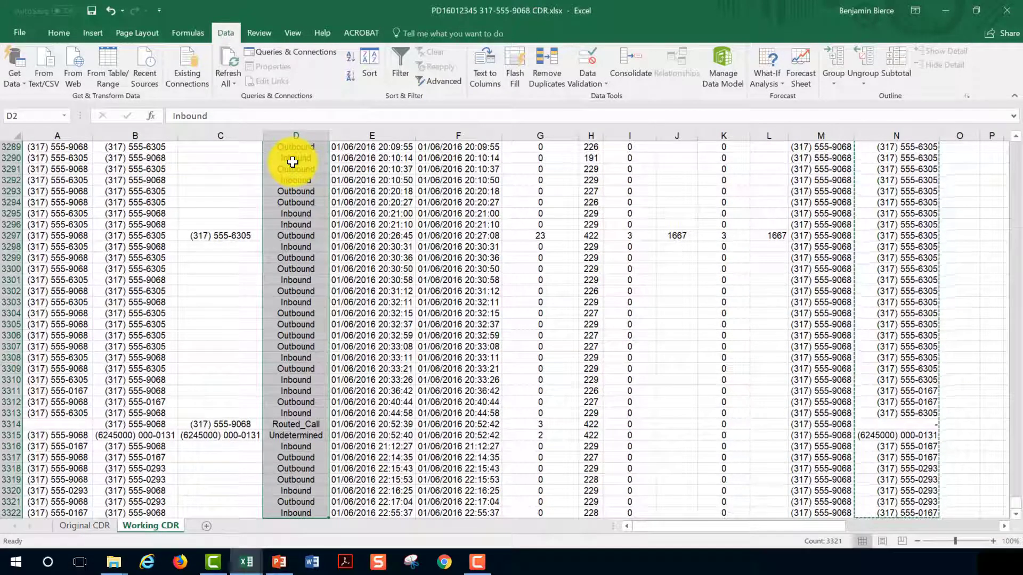
key(ctrl+c)
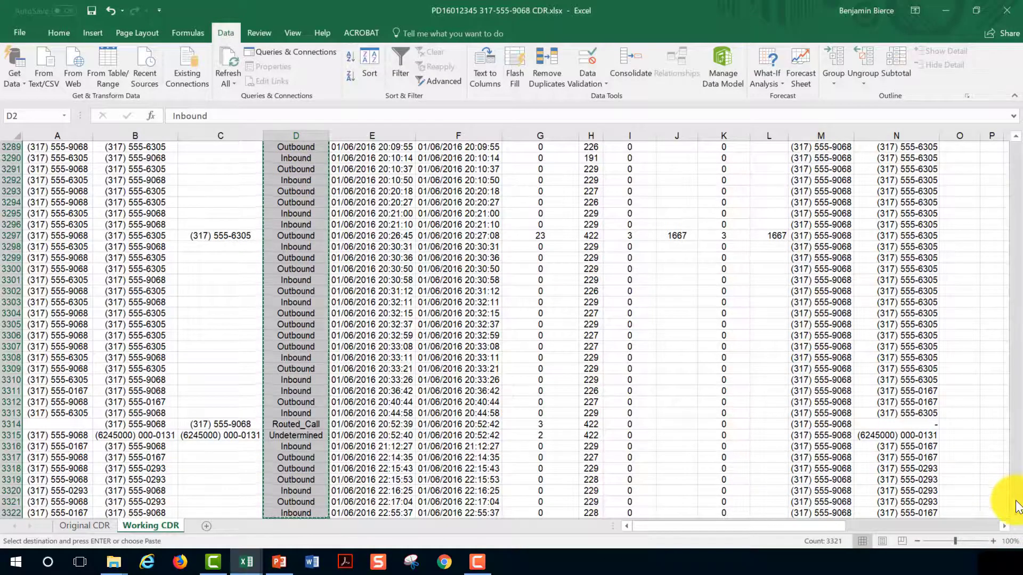
drag(1006, 498, 991, 126)
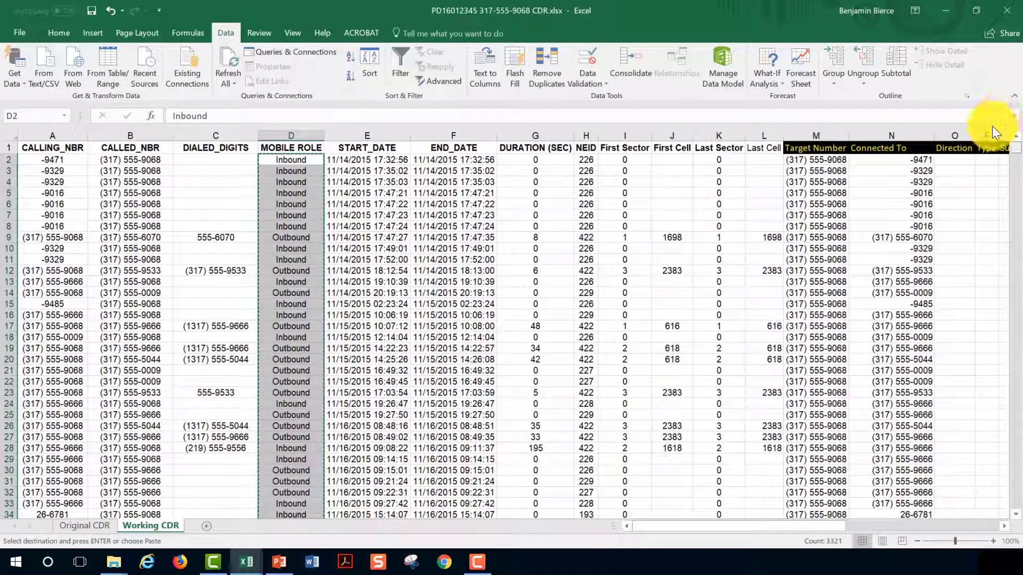
click(960, 158)
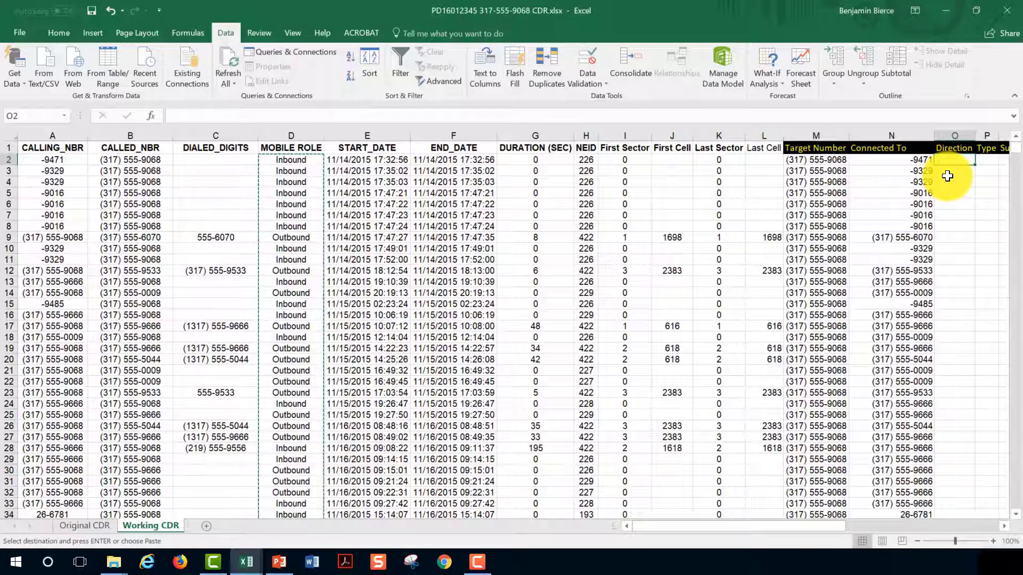
key(ctrl+v)
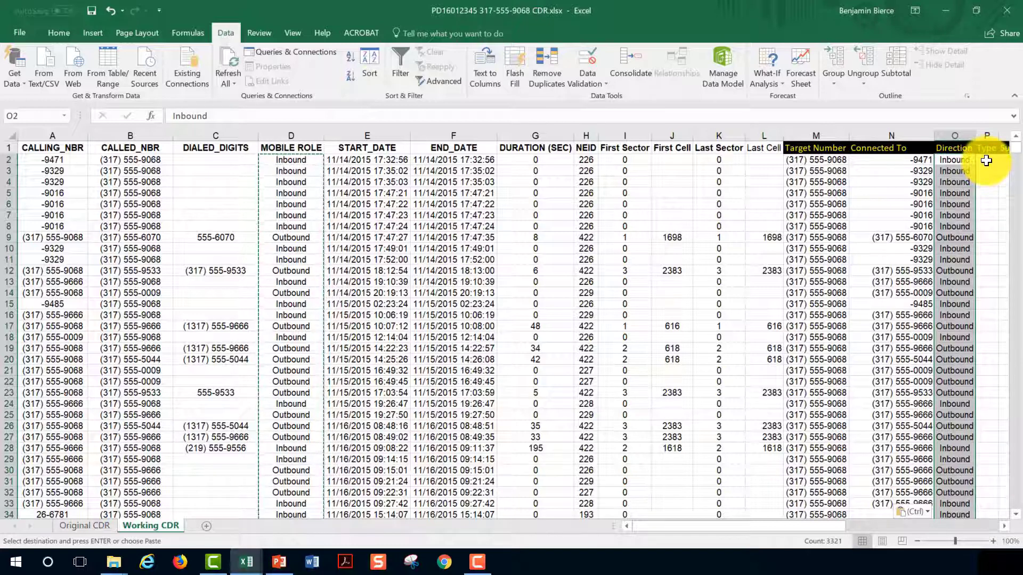
Step: Enter the formula =IF(OR(H2=420,H2=422),"Voice","Text") in cell P2 under Type
click(986, 161)
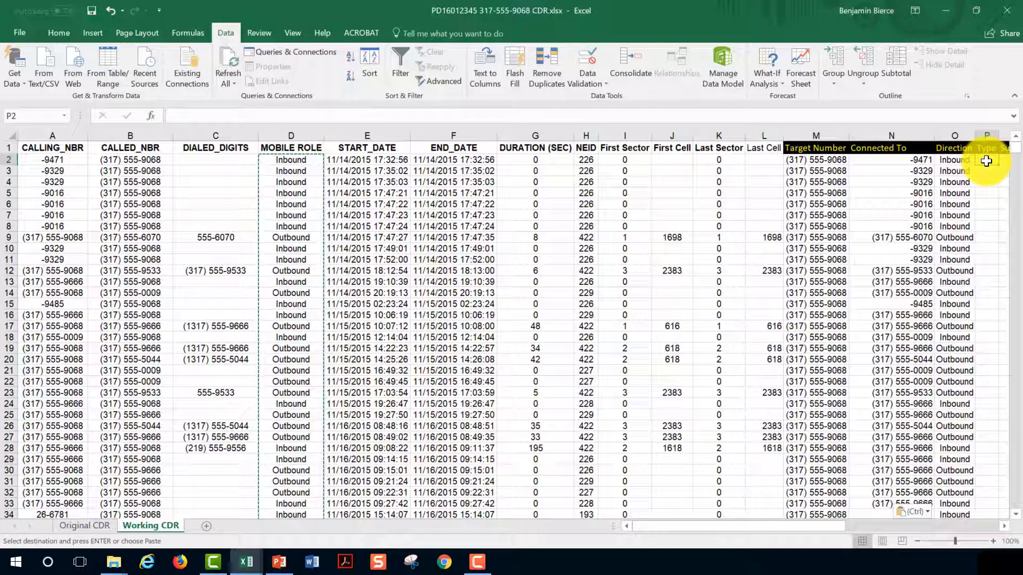
key(Escape)
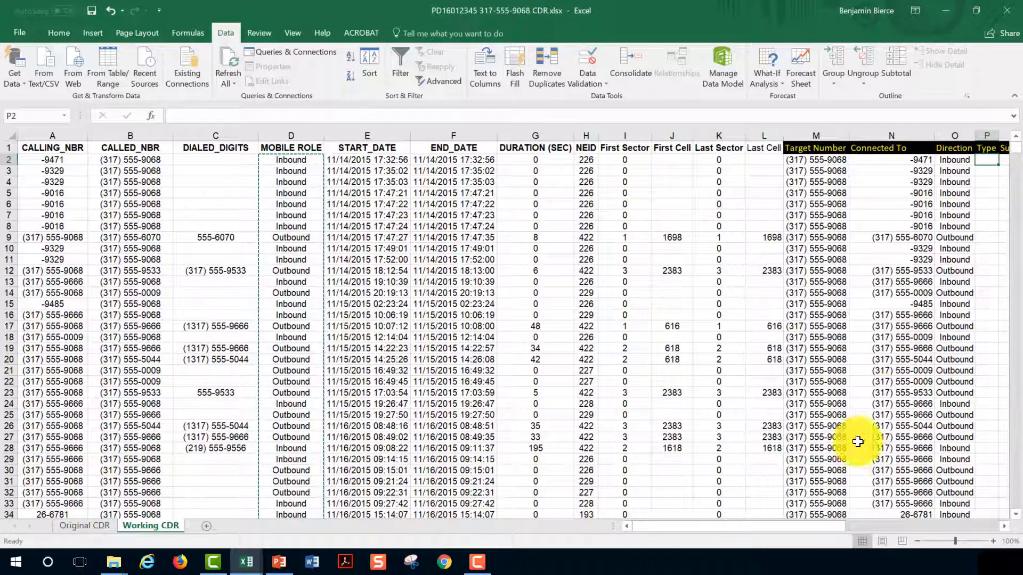
drag(816, 527, 855, 525)
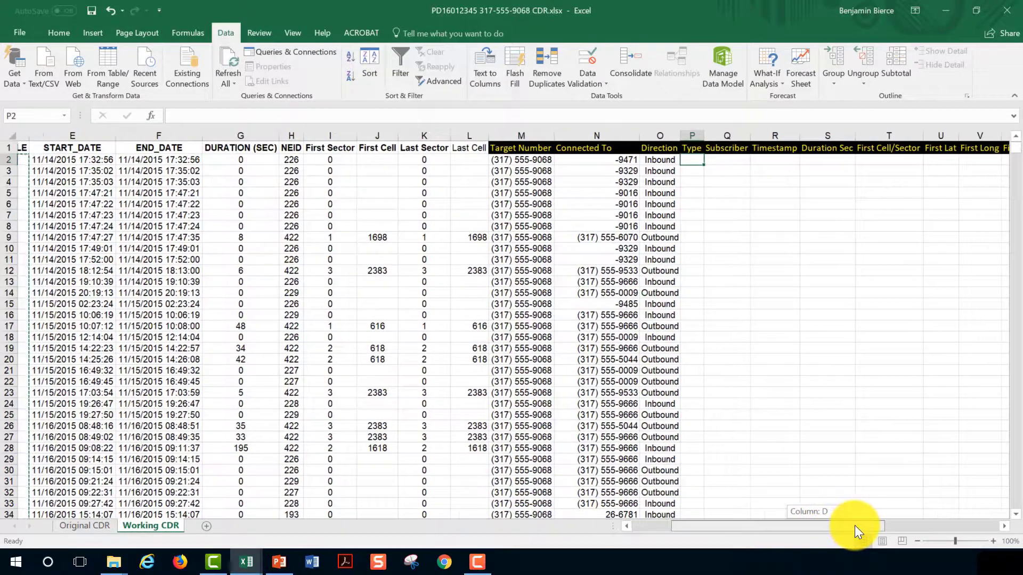
text(=if)
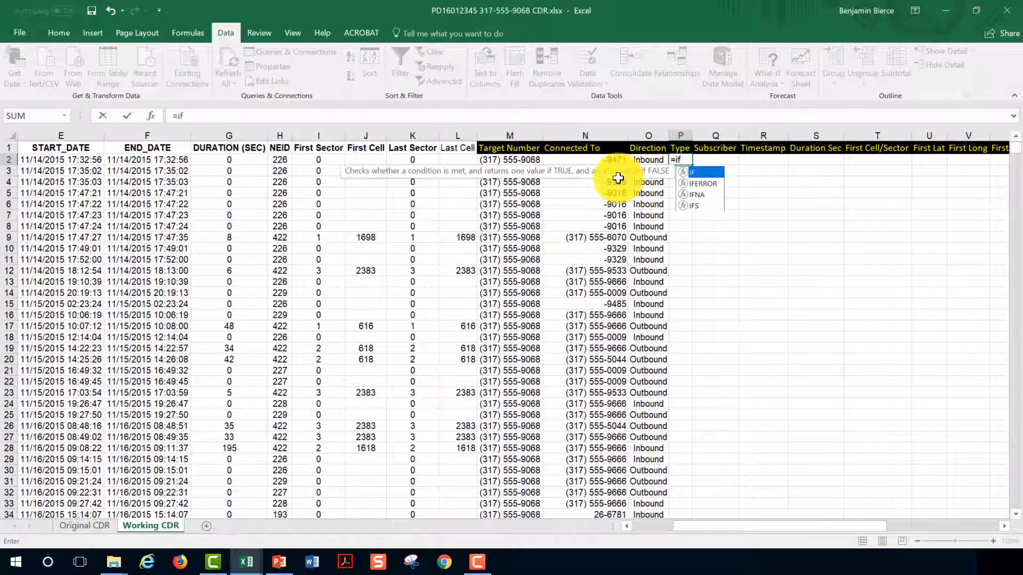
double_click(688, 173)
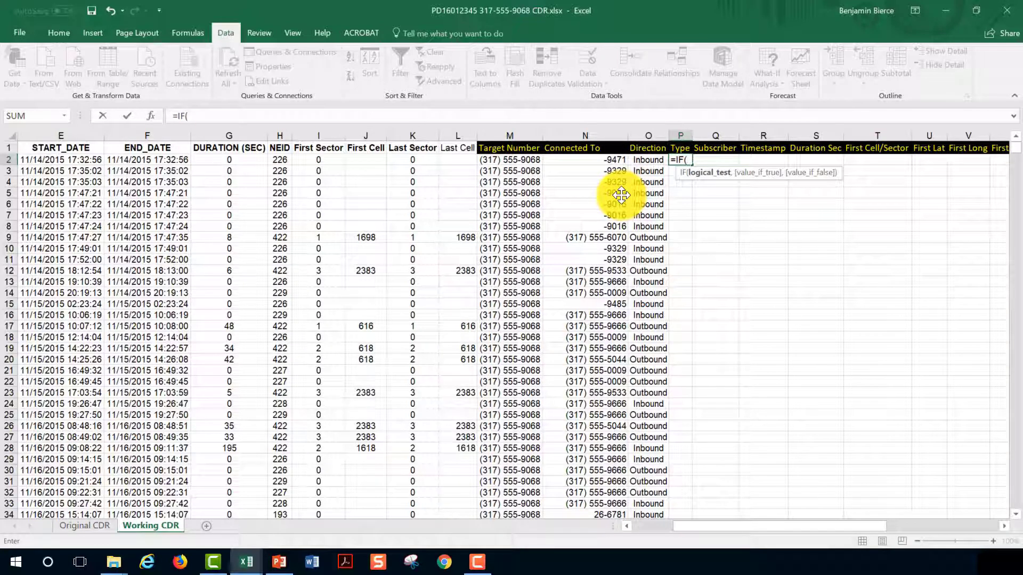
text(or)
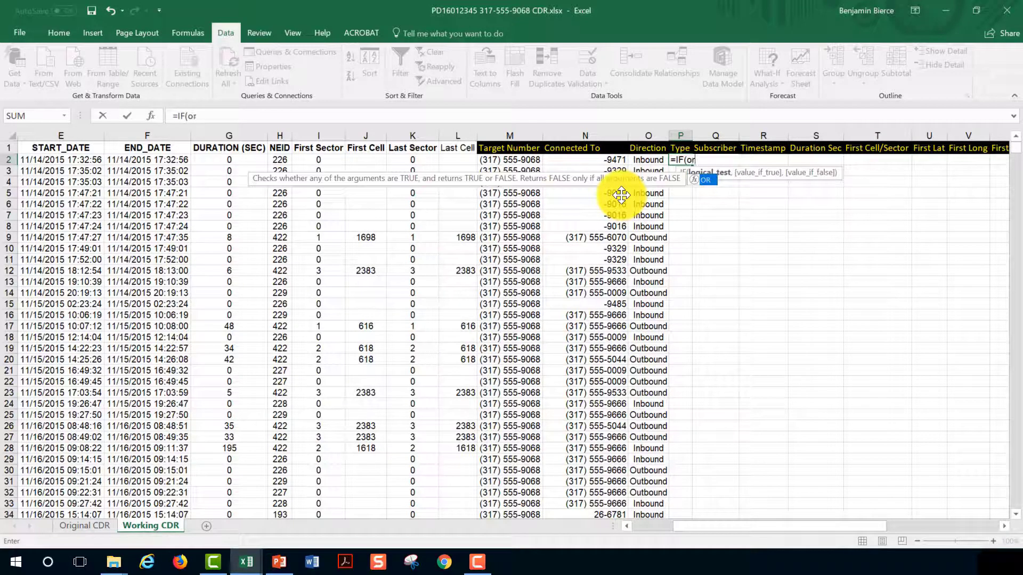
double_click(713, 181)
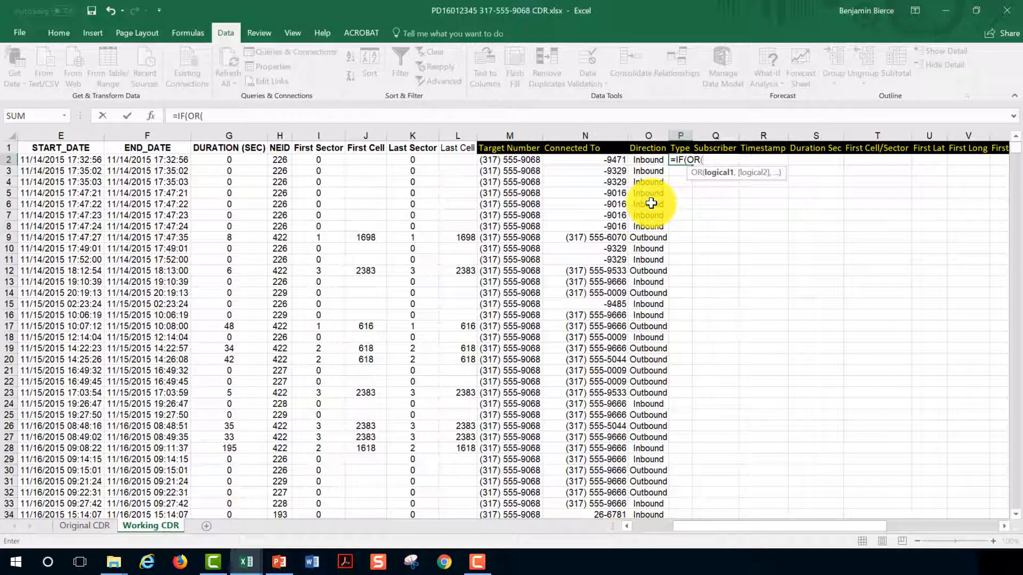
click(282, 159)
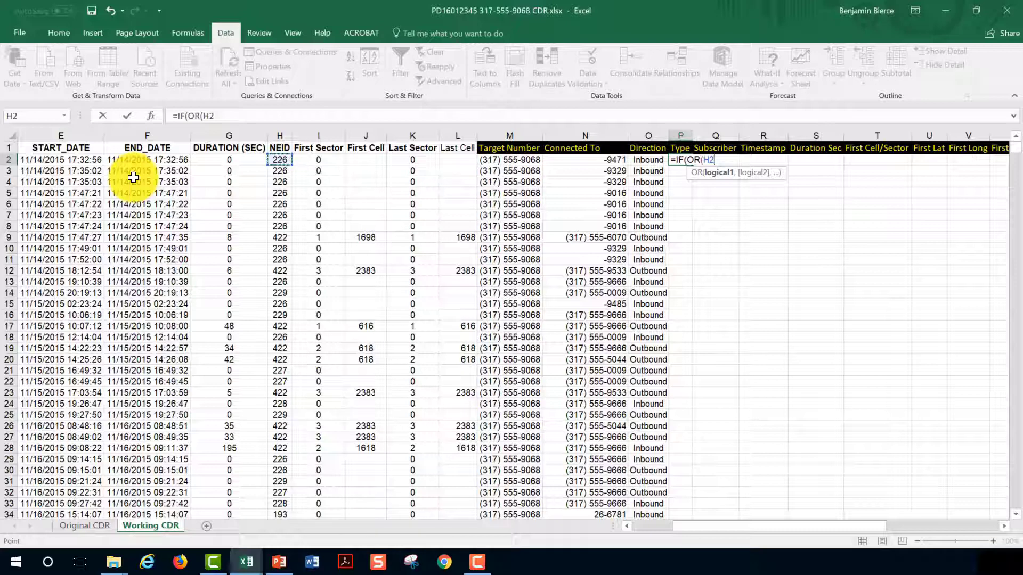
text(=420,)
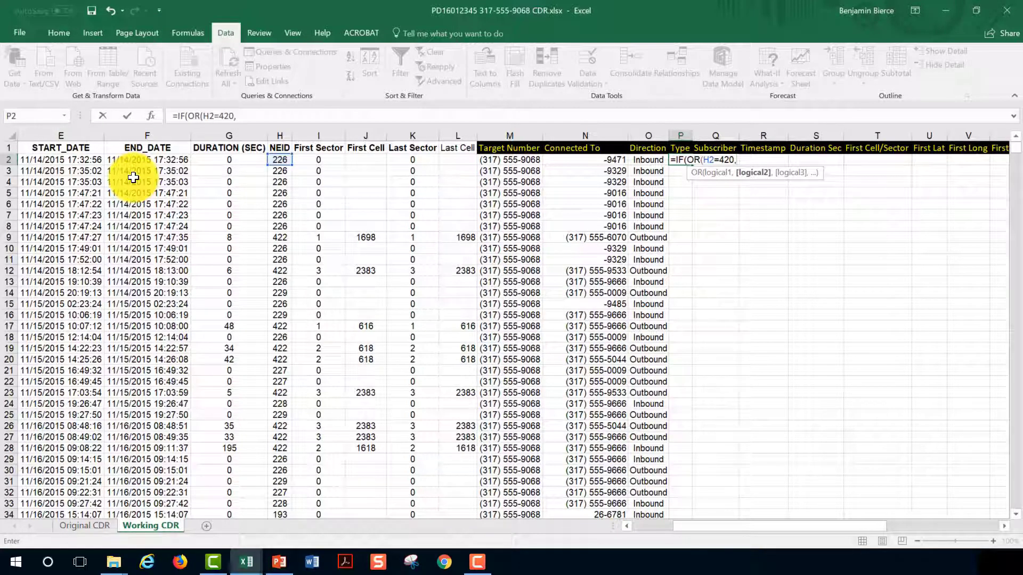
key(Left)
key(Left)
key(Left)
key(Left)
key(Left)
key(Left)
key(Left)
key(Left)
text(=422)
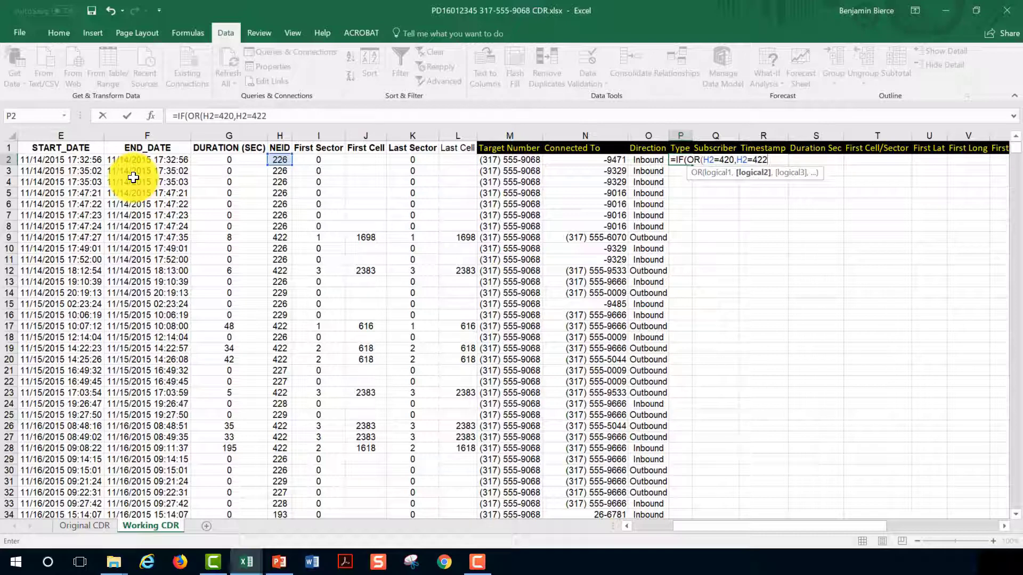
text())
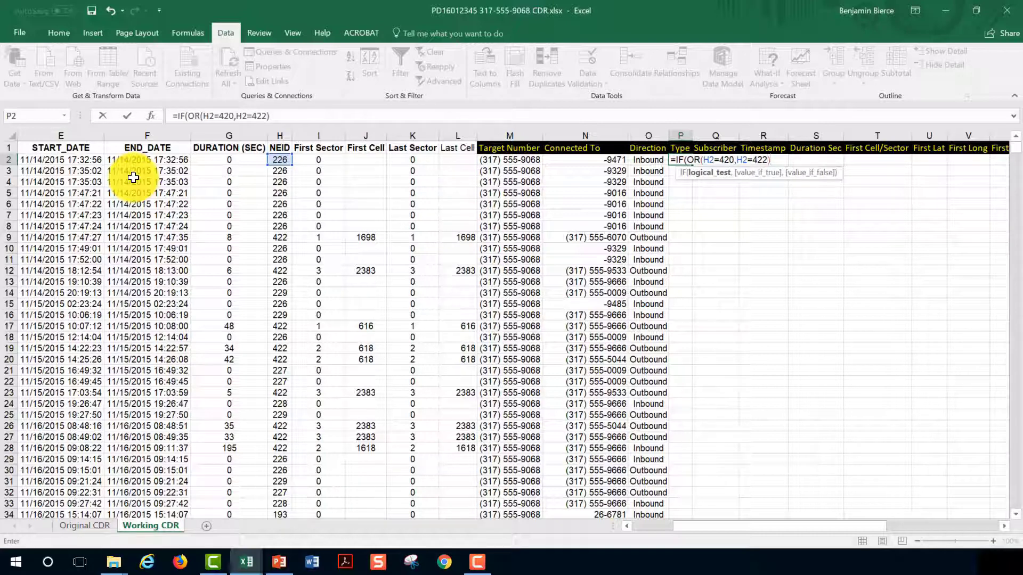
text(,)
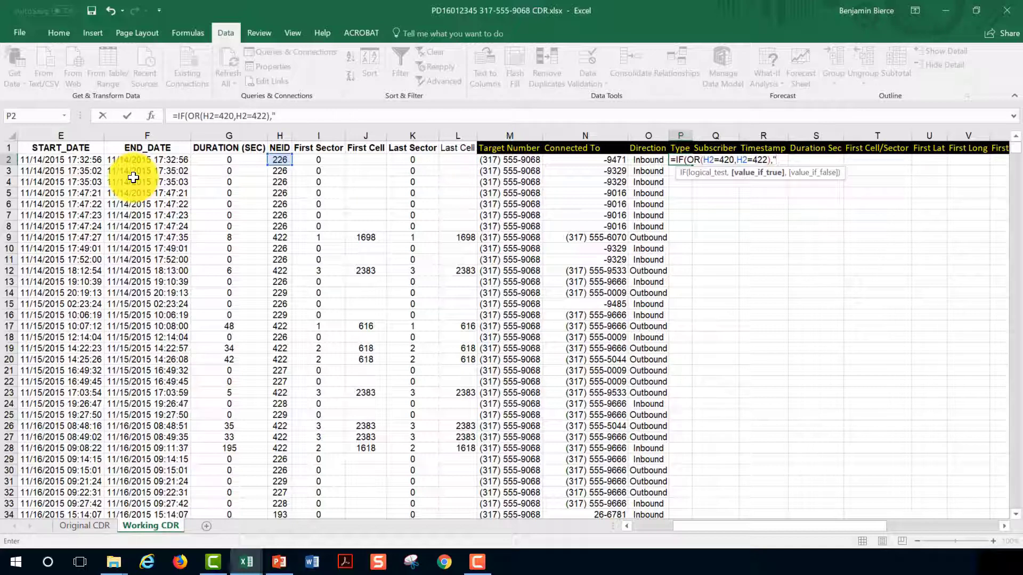
text(Voice",)
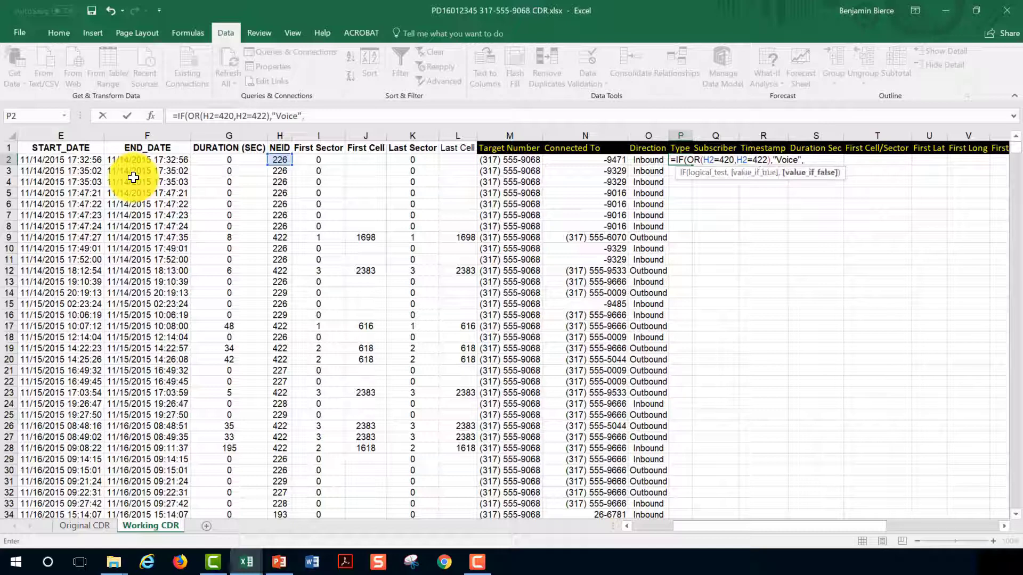
text(")
text(Text")
key(Return)
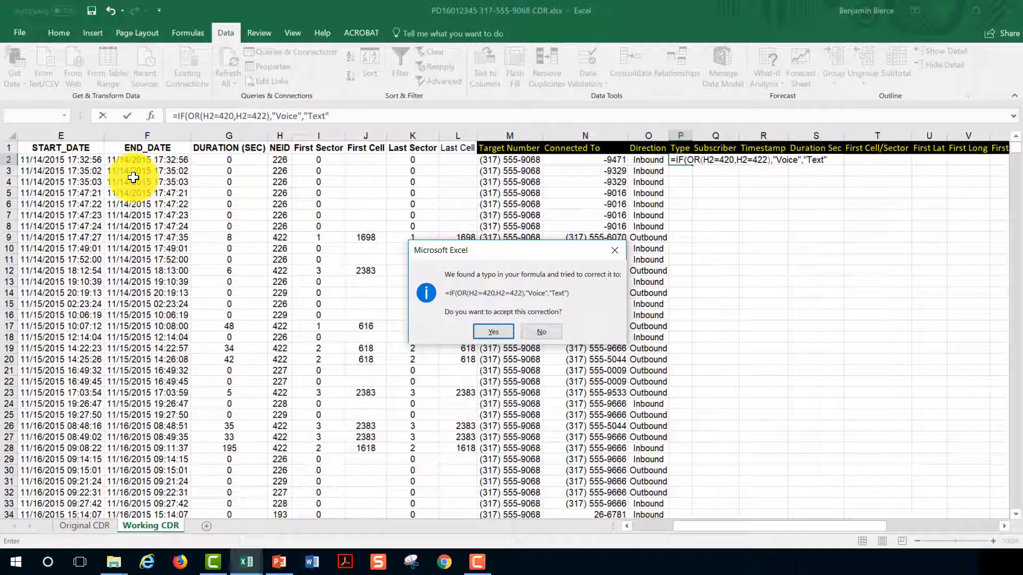
key(Return)
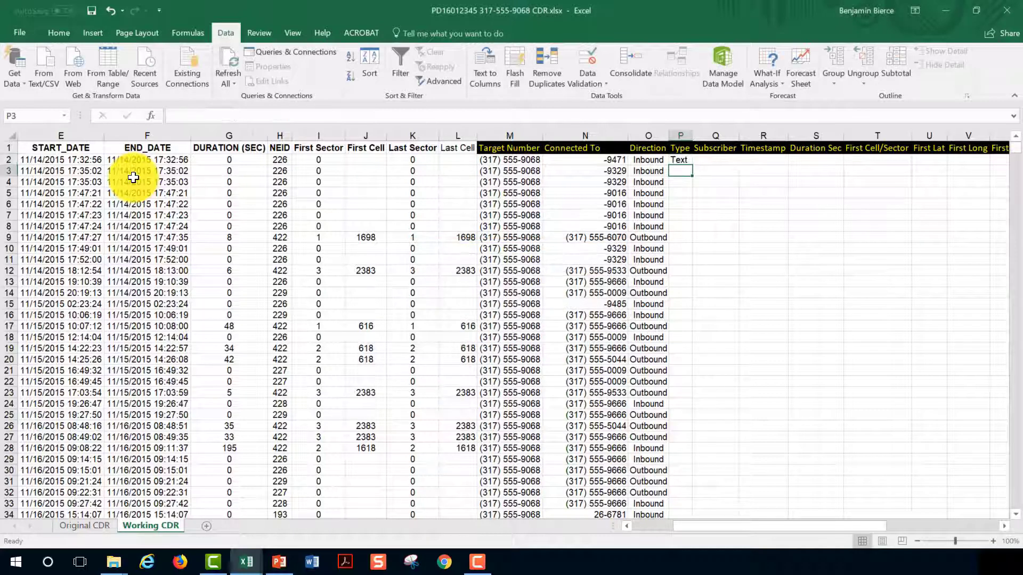
Step: Fill the P2 formula down the Type column and replace the column's formulas with their values
click(683, 161)
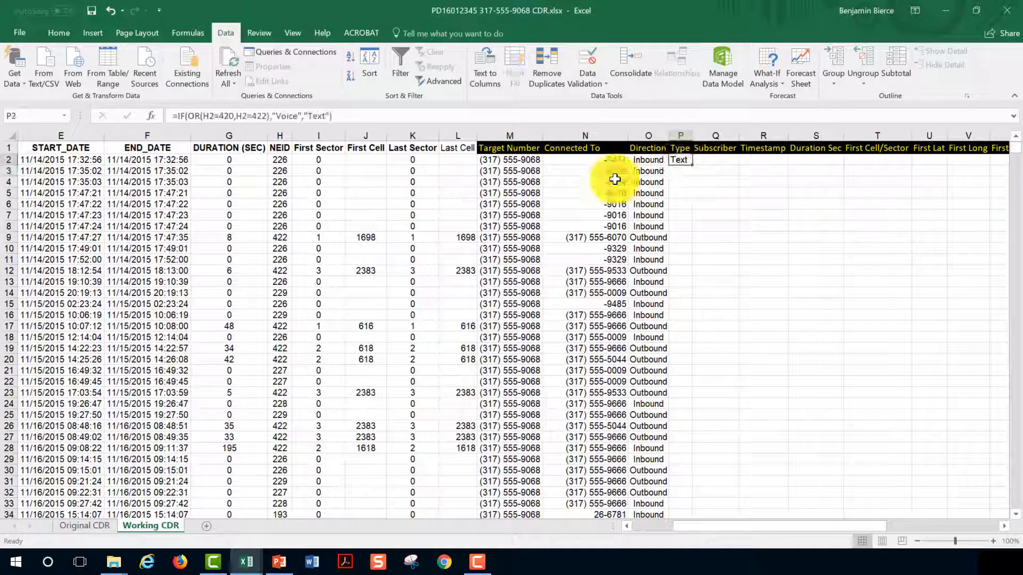
double_click(691, 166)
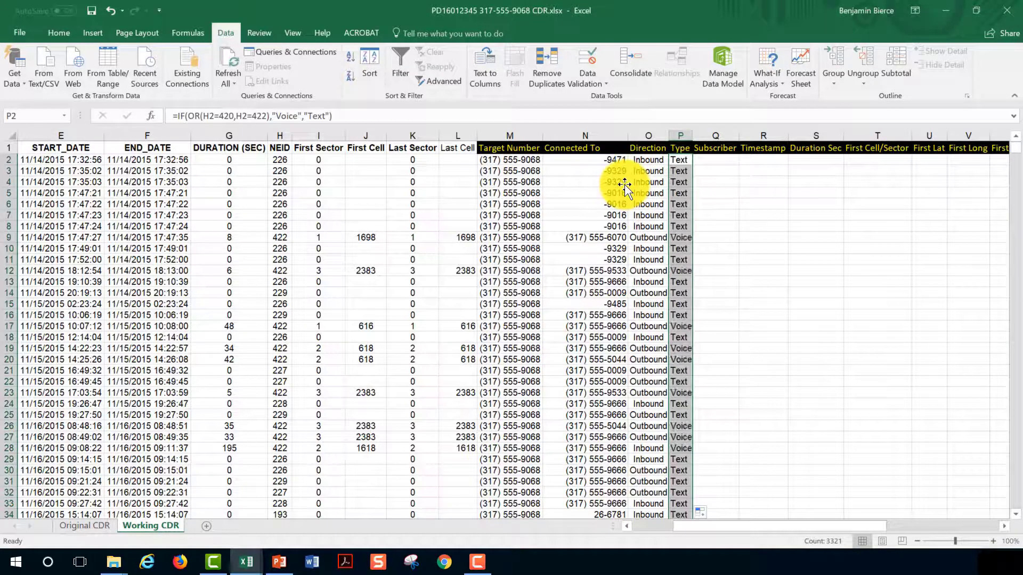
right_click(680, 174)
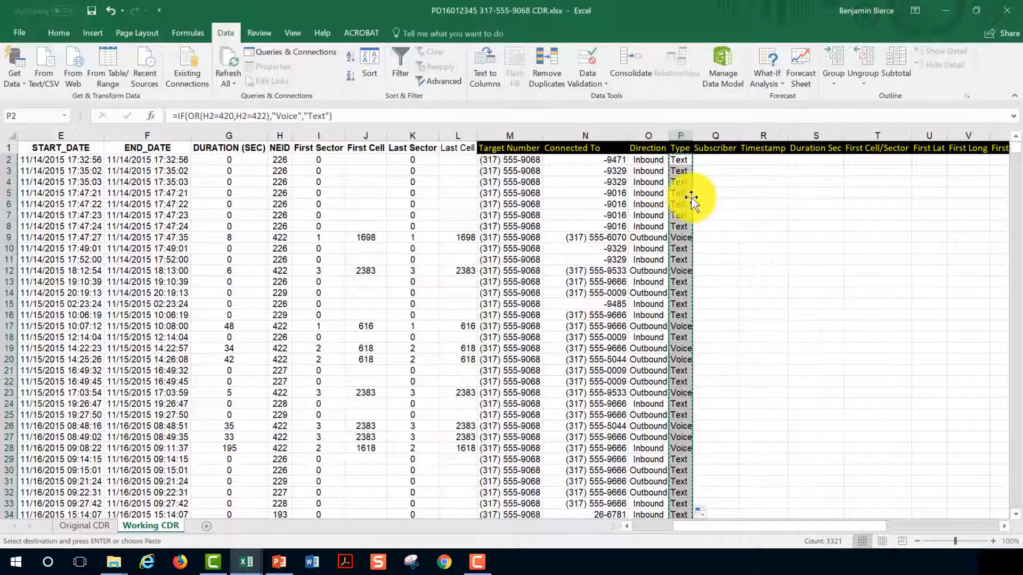
right_click(675, 193)
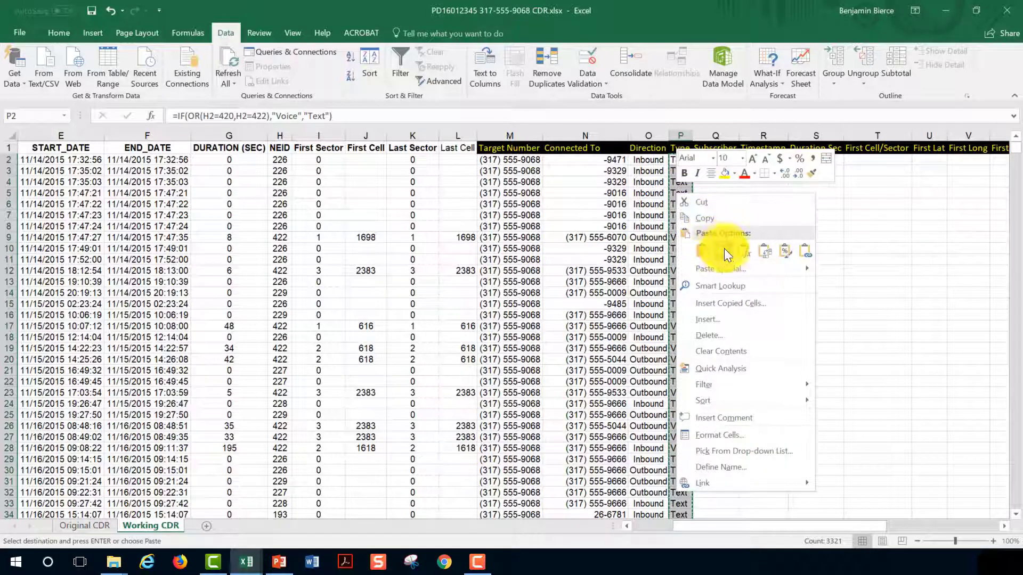
key(v)
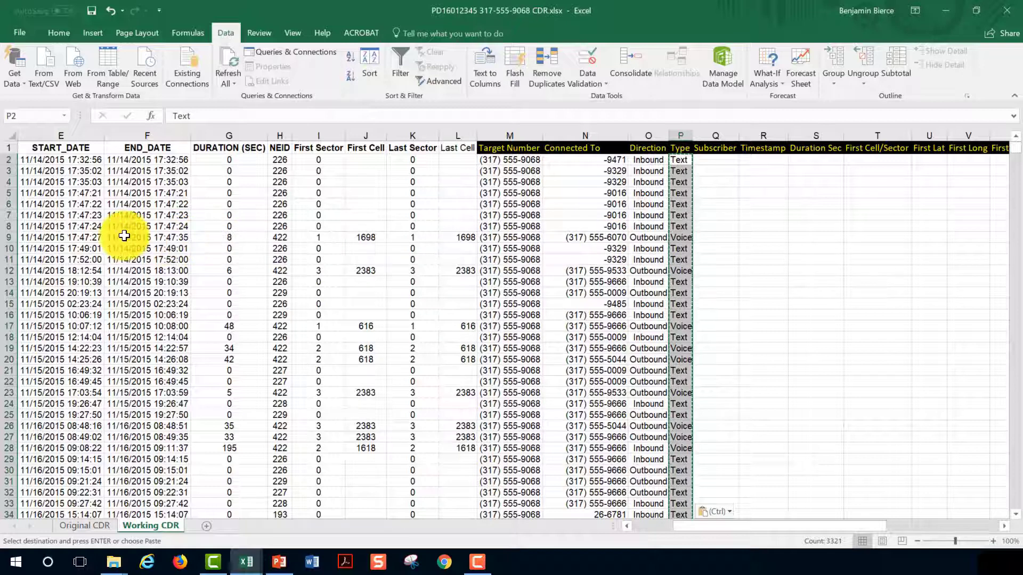
click(7, 237)
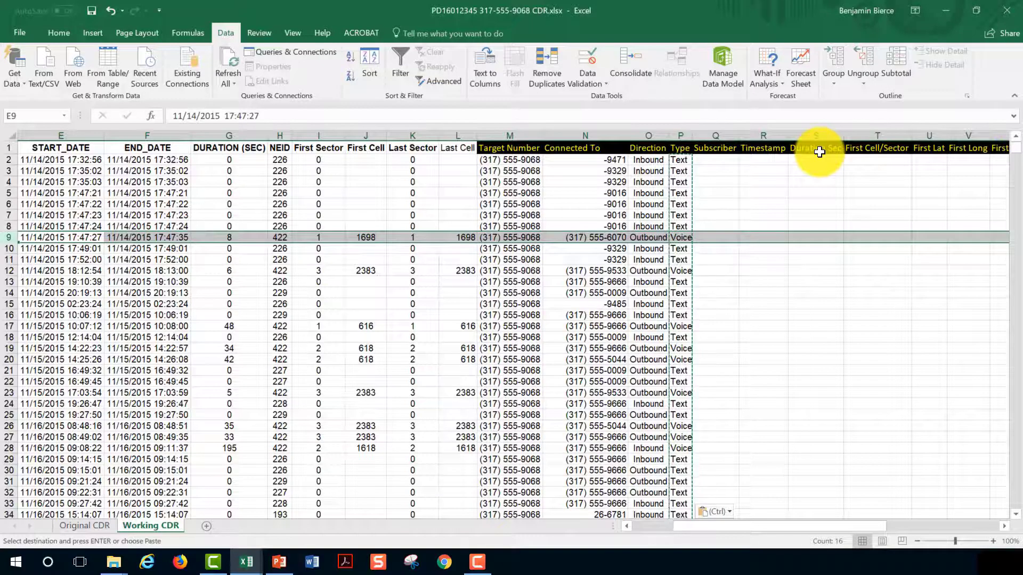
Step: Copy all START_DATE entries from E2 down into the Timestamp column starting at R2, and autofit that column's width
click(86, 161)
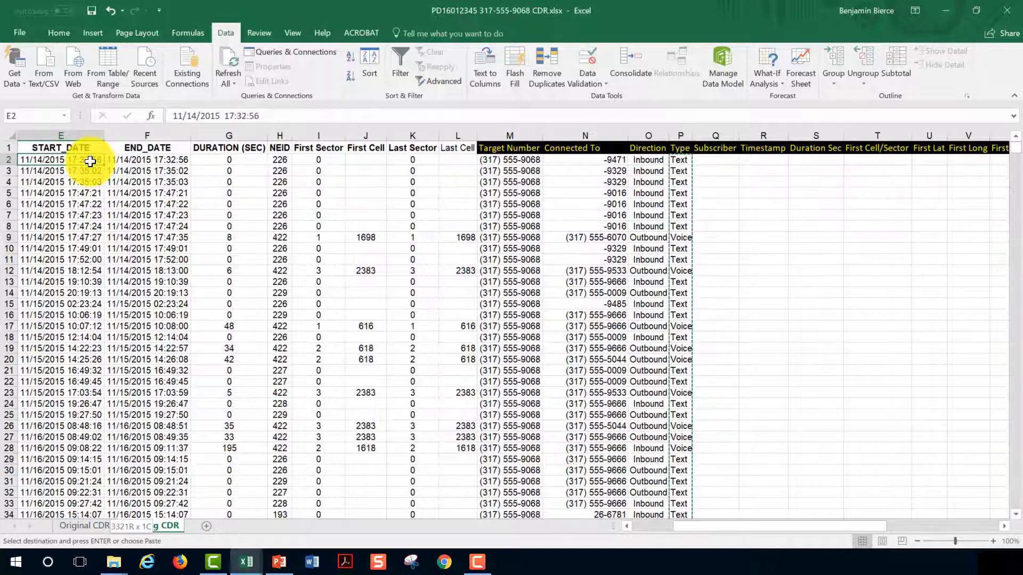
key(ctrl+shift+Down)
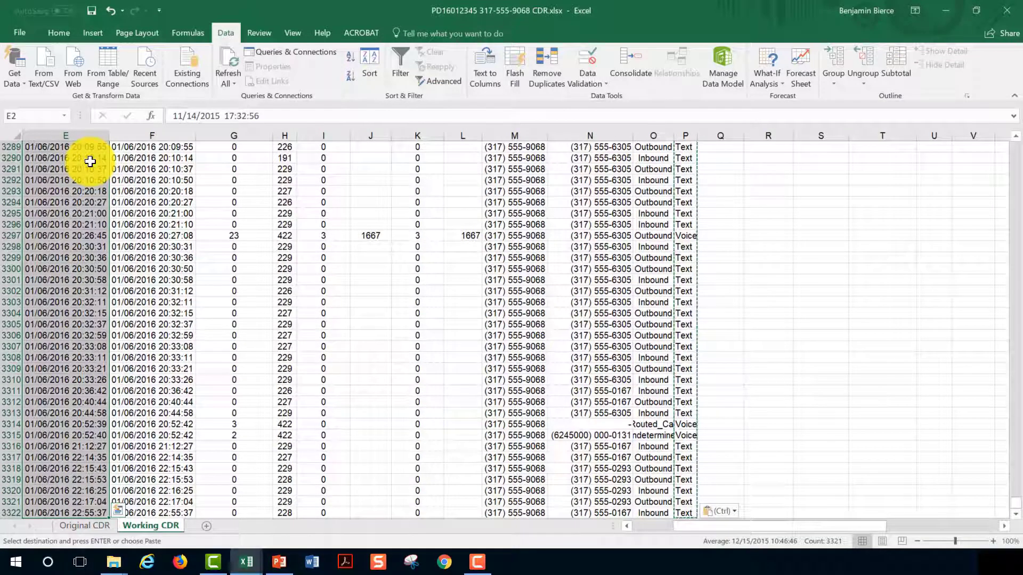
key(ctrl+c)
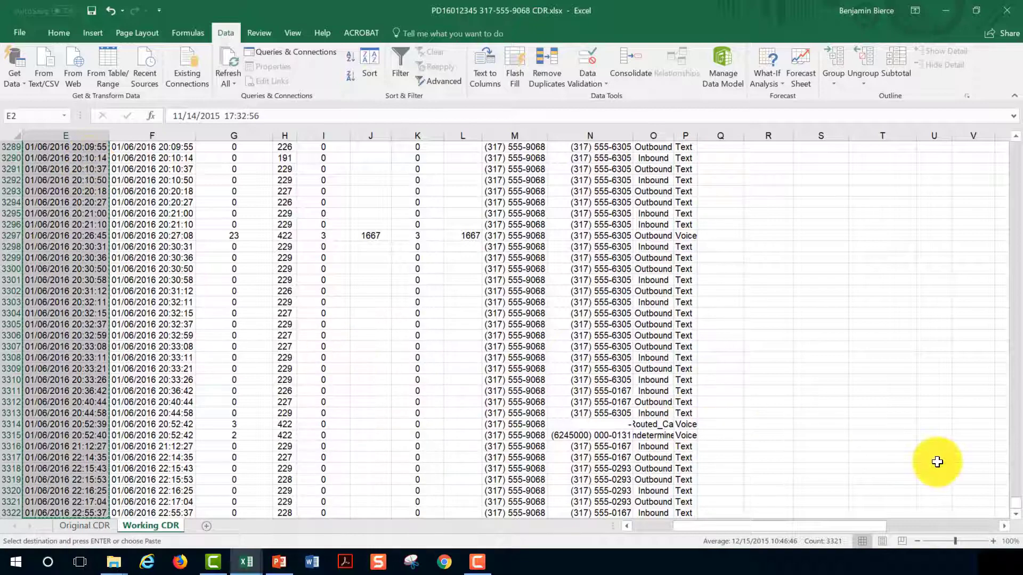
drag(1018, 508, 996, 123)
click(768, 160)
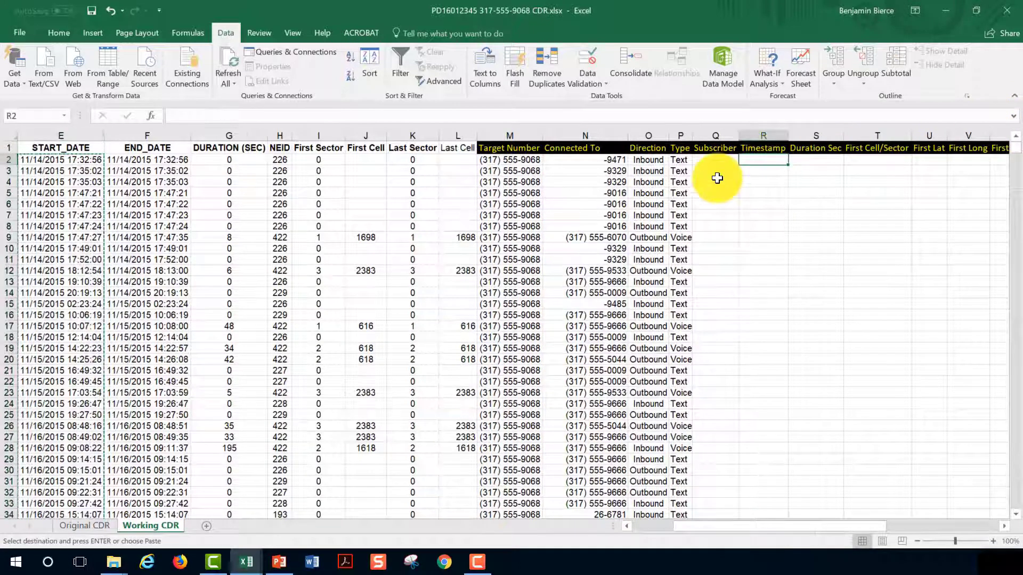
key(ctrl+v)
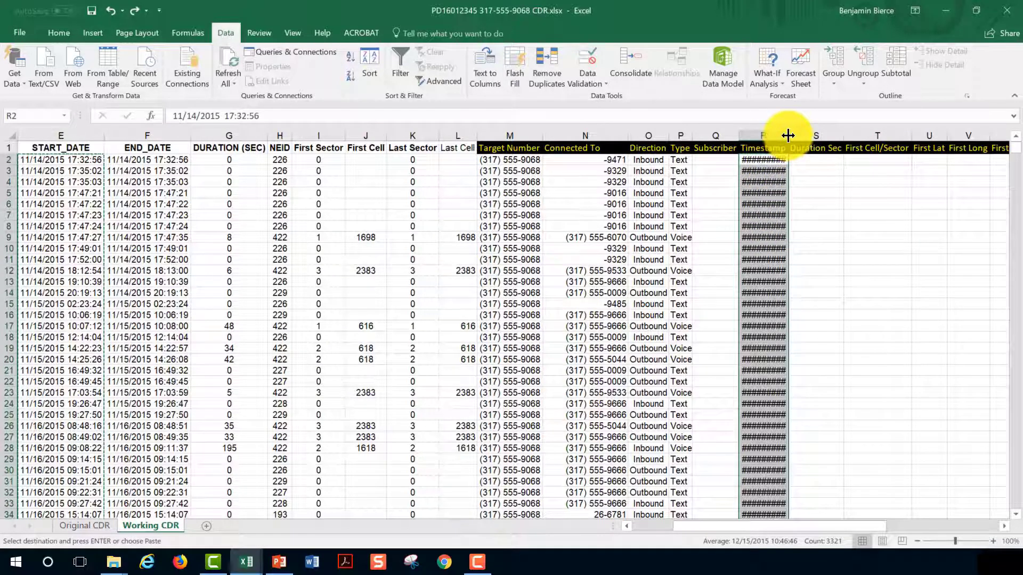
double_click(787, 135)
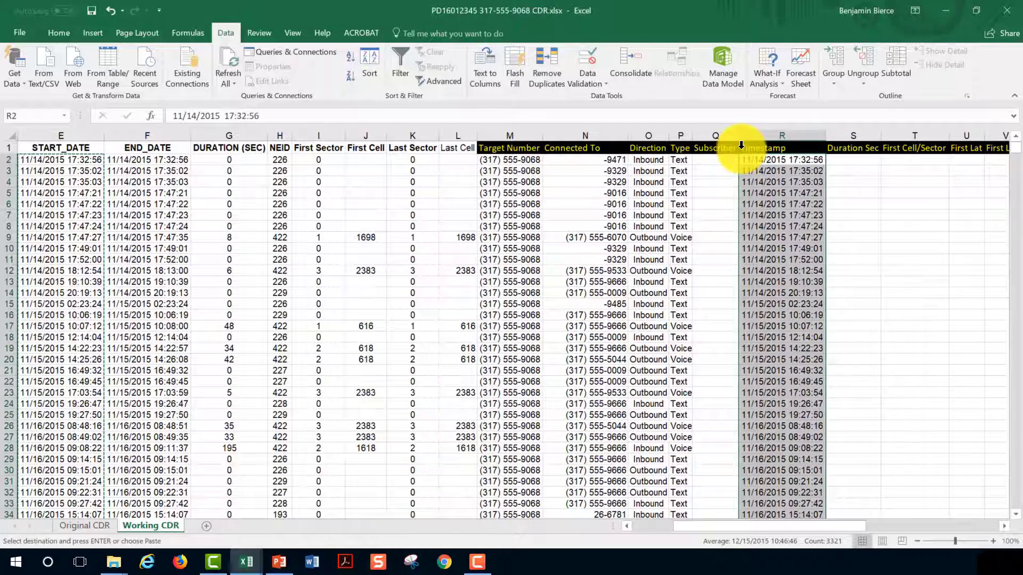
Step: Copy all DURATION (SEC) entries from G2 down into the Duration Sec column, starting at S2
click(237, 159)
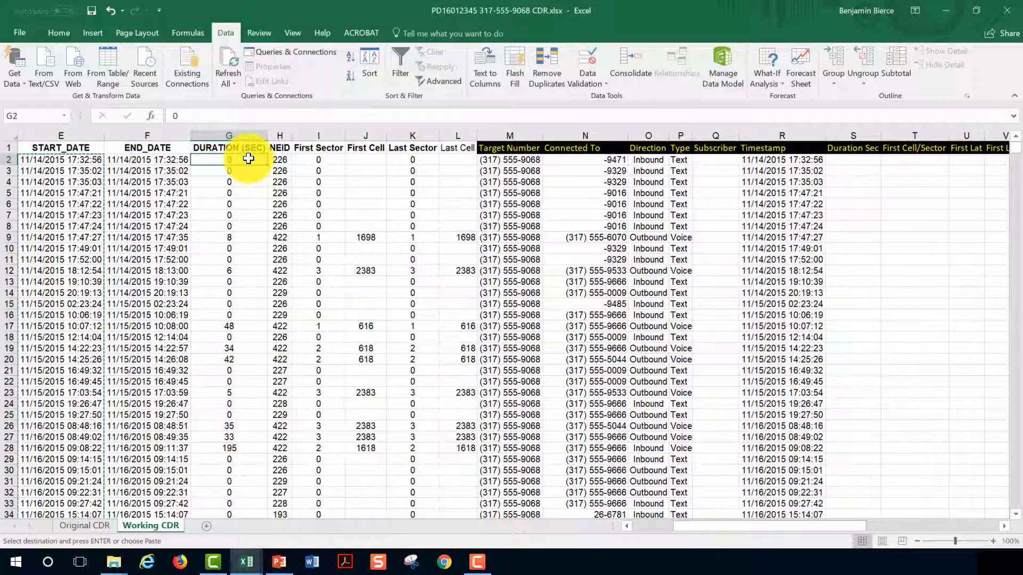
key(ctrl+shift+Down)
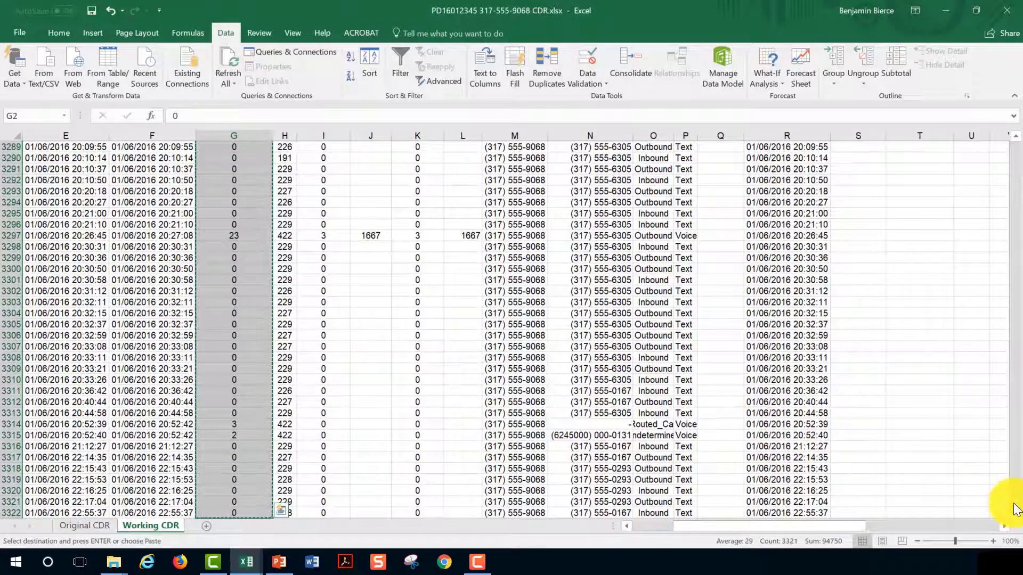
drag(1013, 503, 904, 142)
click(862, 161)
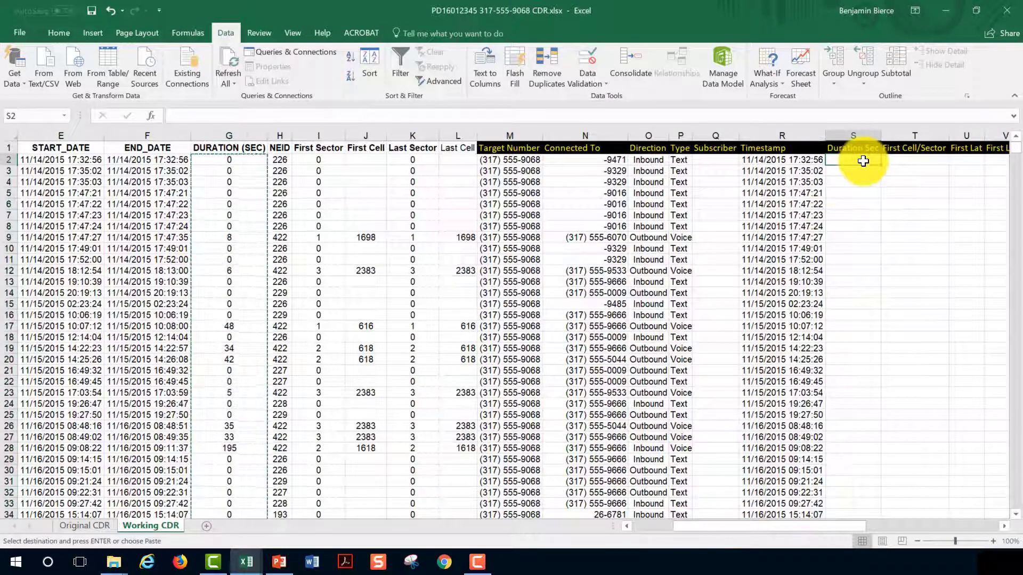
key(ctrl+v)
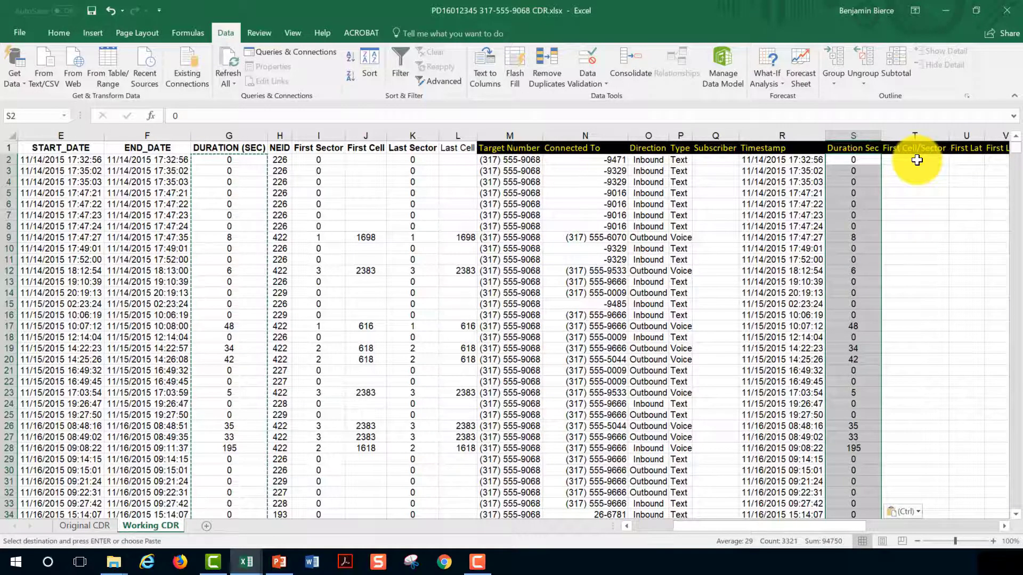
Step: Enter the formula =CONCATENATE(H2,J2,I2) in cell T2 under First Cell/Sector
click(915, 160)
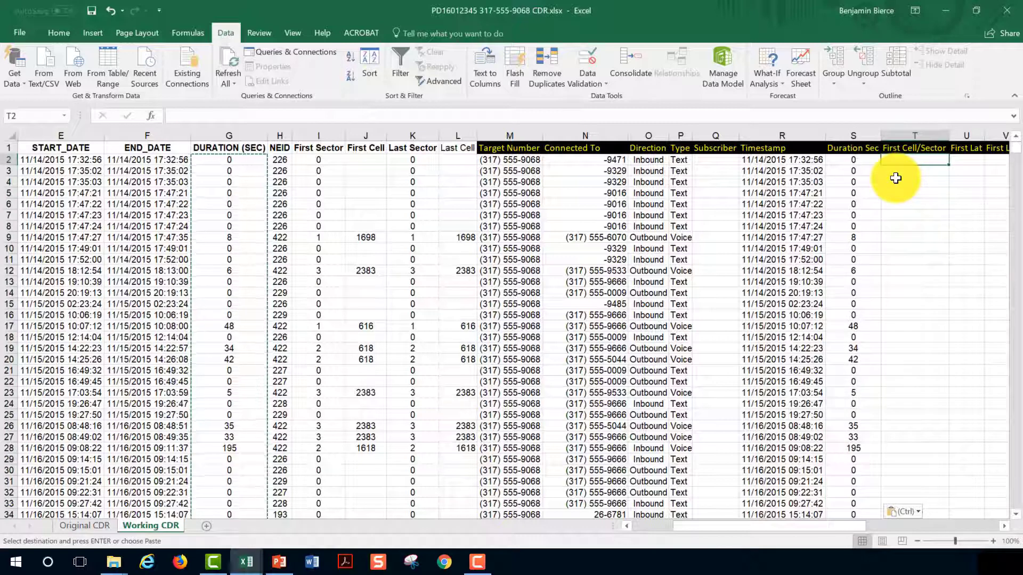
text(=)
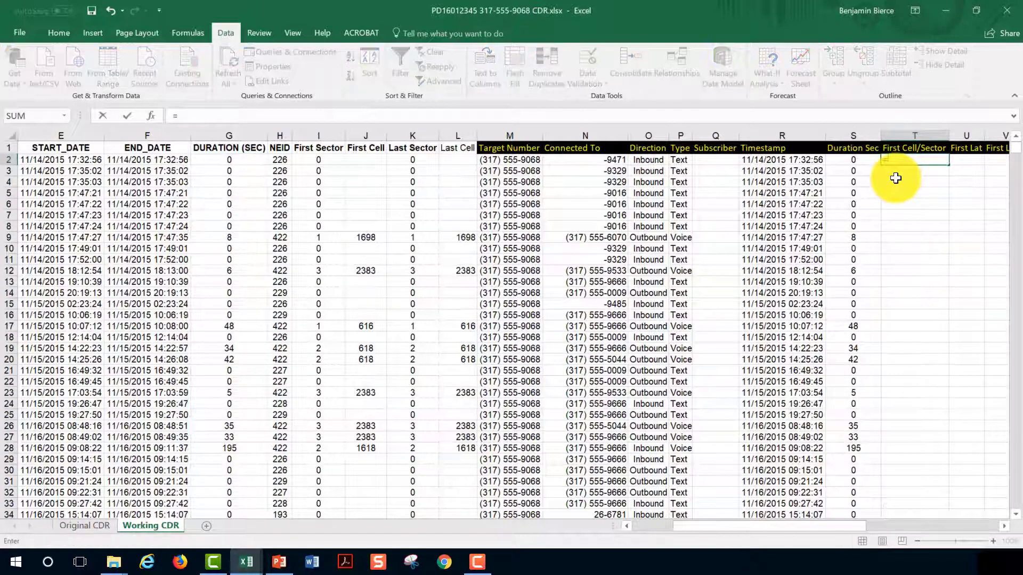
text(con)
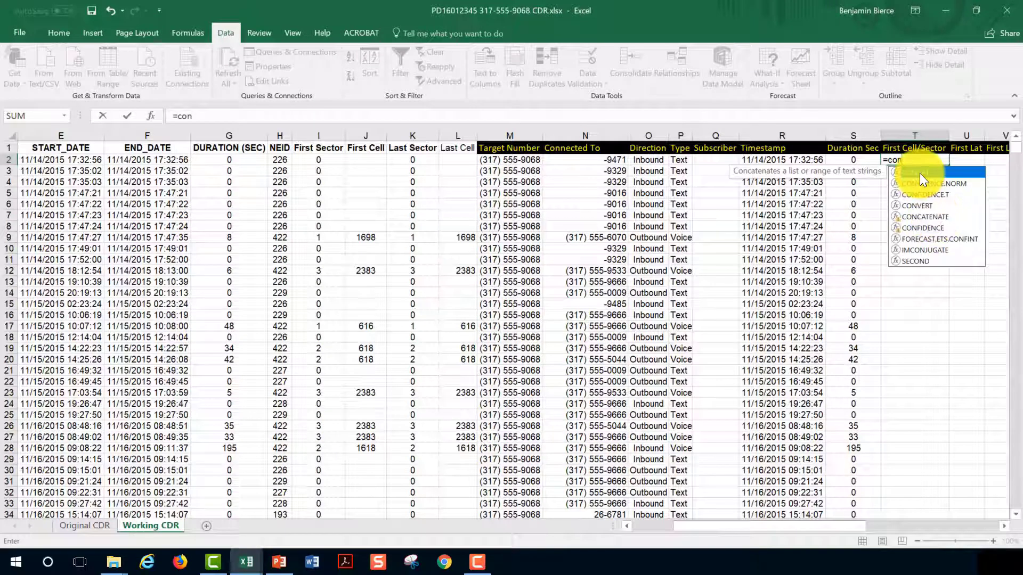
click(923, 216)
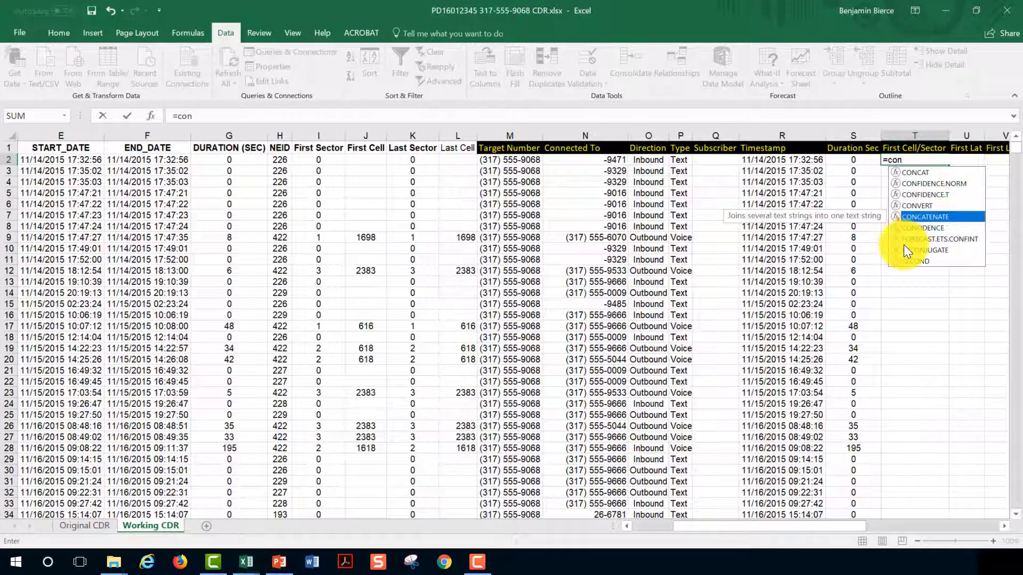
key(Tab)
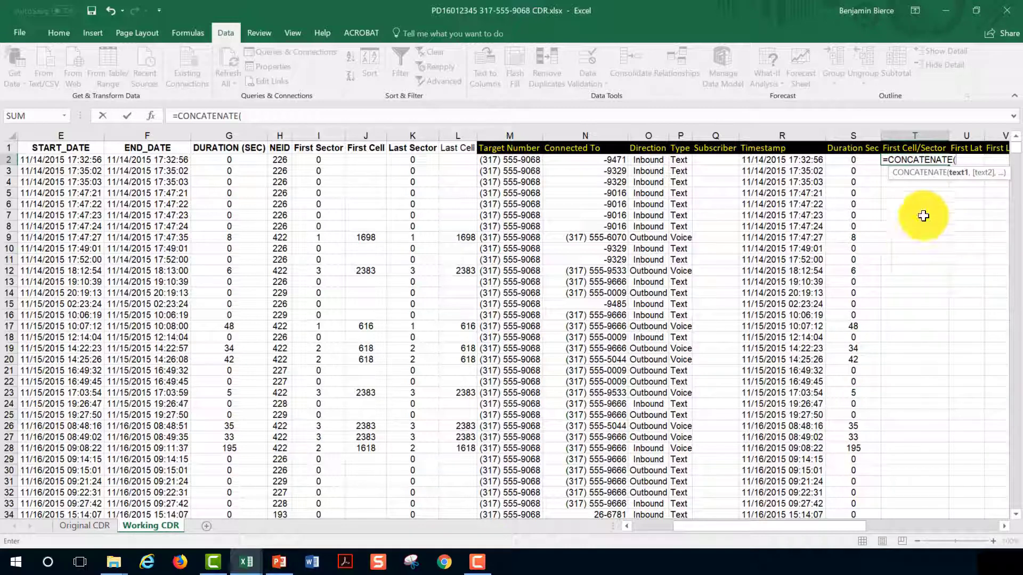
click(277, 159)
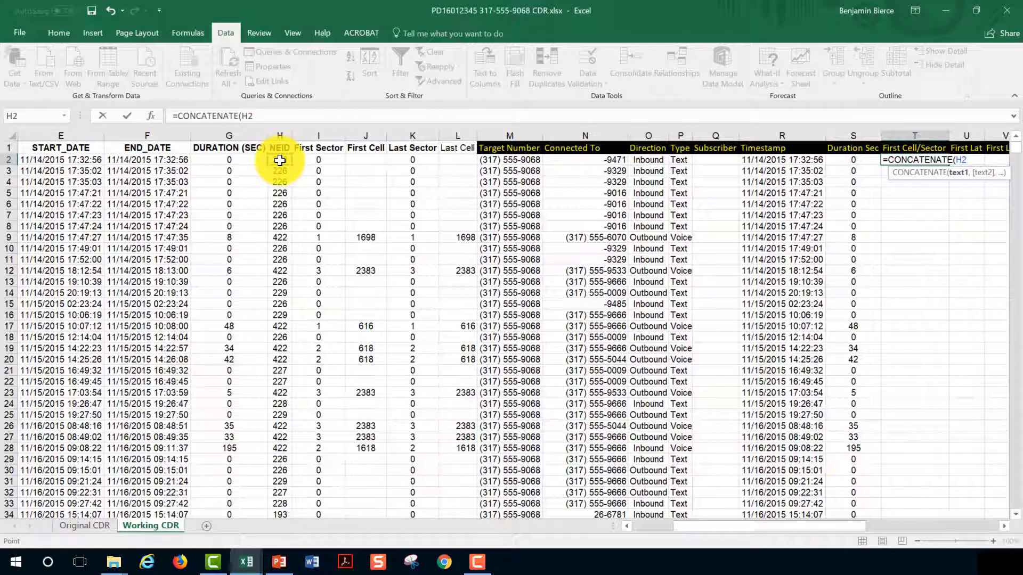
text(,)
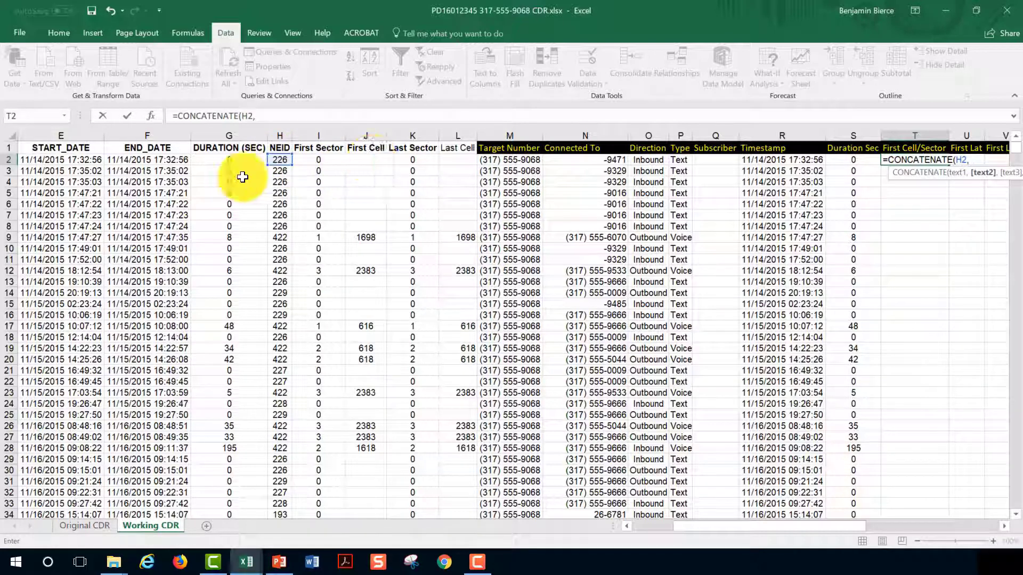
click(366, 159)
text(,)
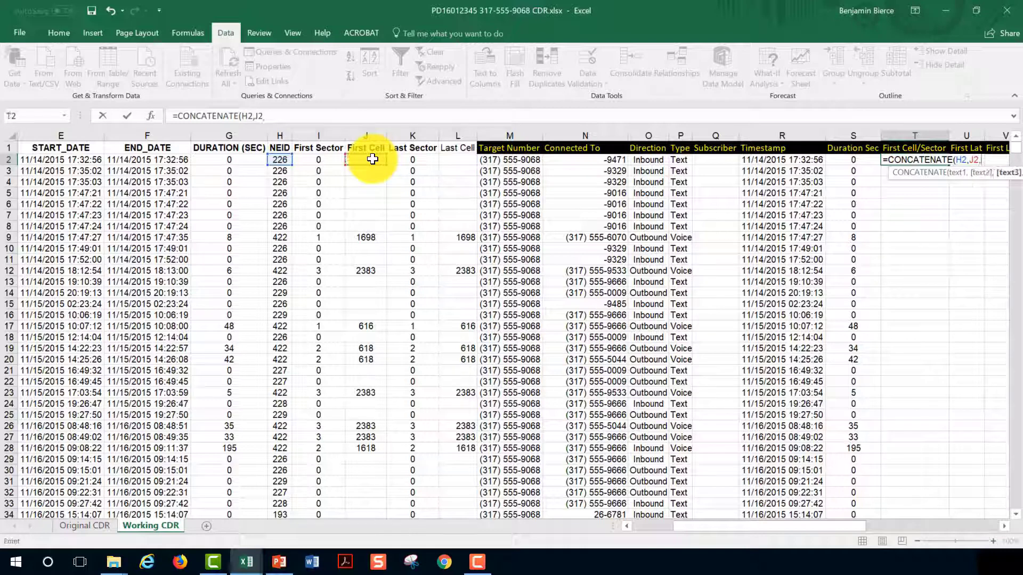
click(318, 159)
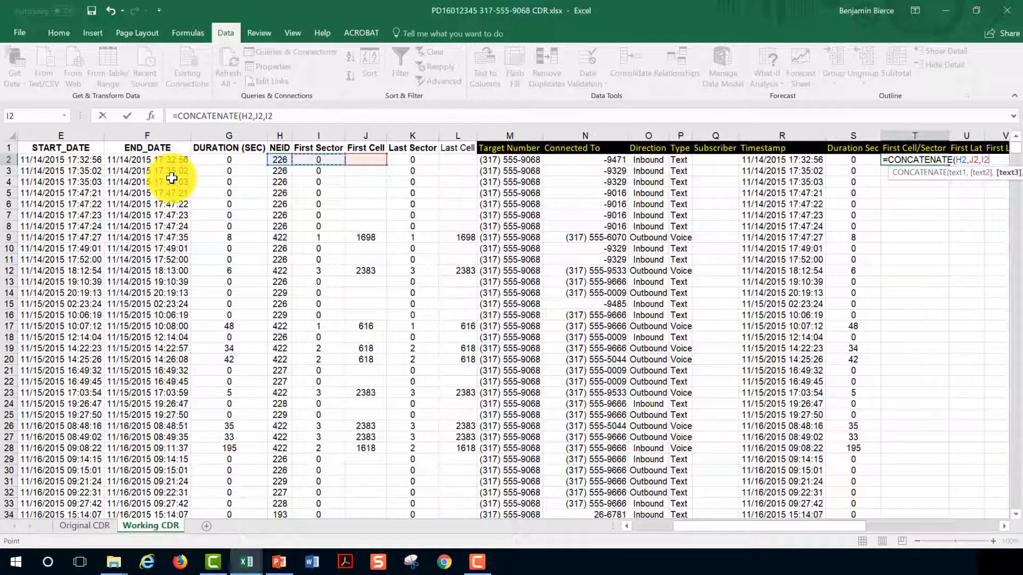
key(Return)
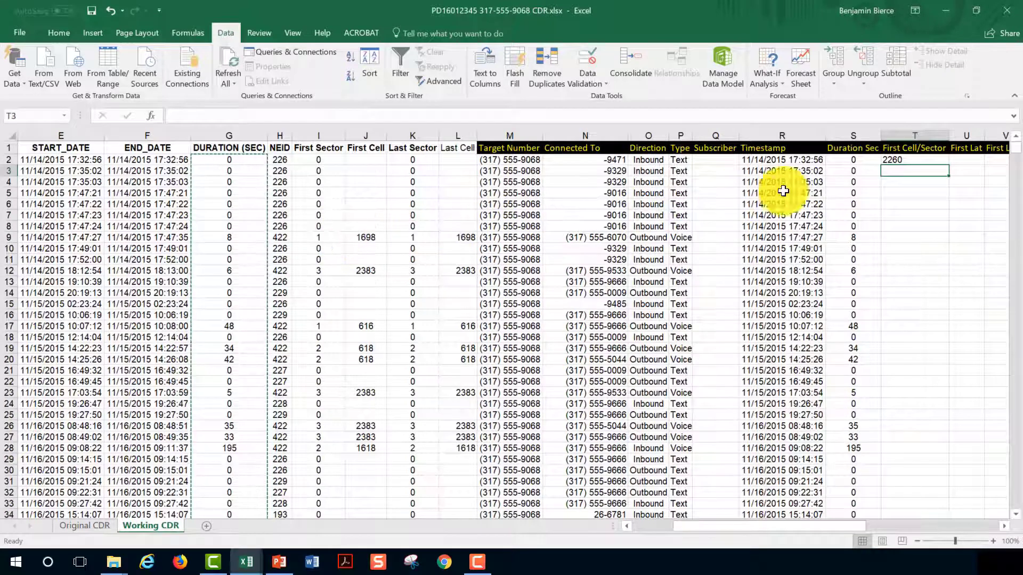
Step: Fill the T2 formula down the entire First Cell/Sector column
click(922, 159)
click(913, 171)
click(913, 160)
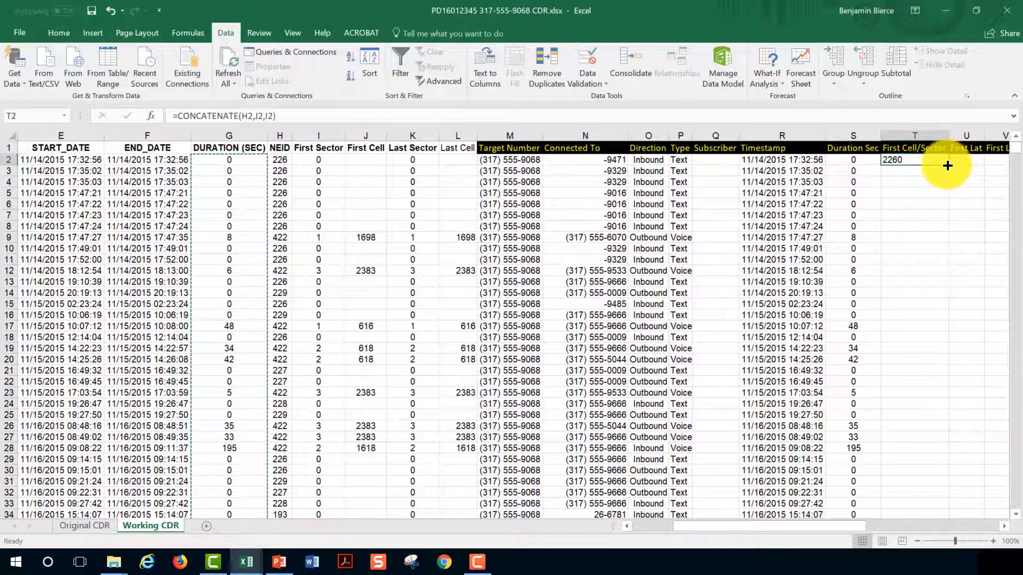
double_click(948, 165)
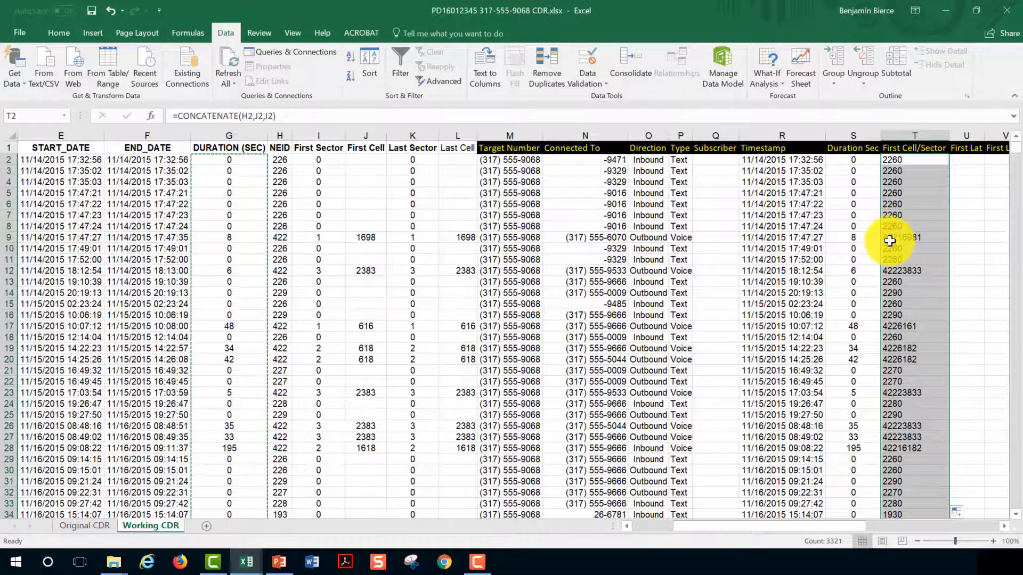
Step: Replace the First Cell/Sector formulas with their values and convert the numbers stored as text in that column to numbers
right_click(913, 216)
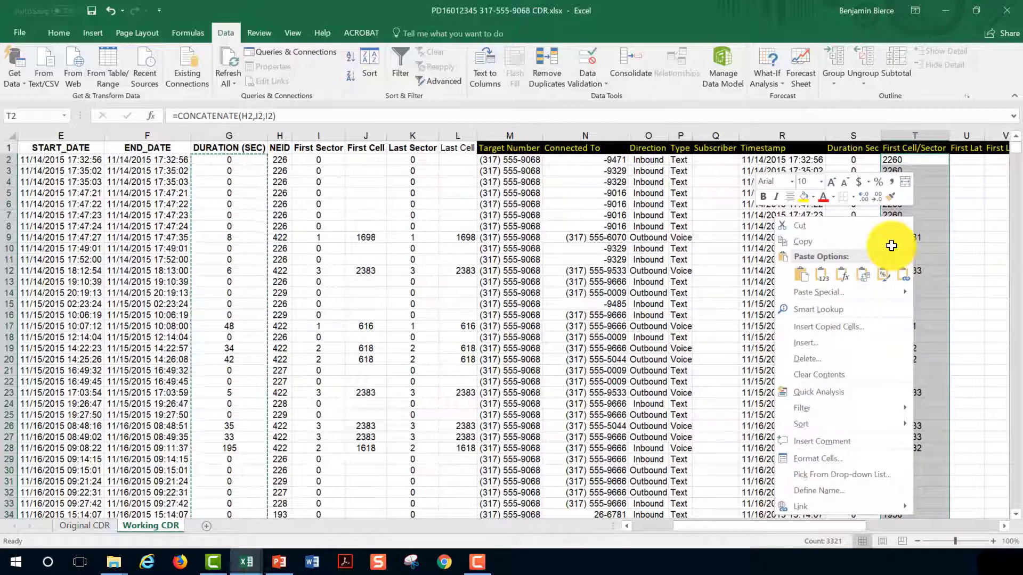
click(828, 242)
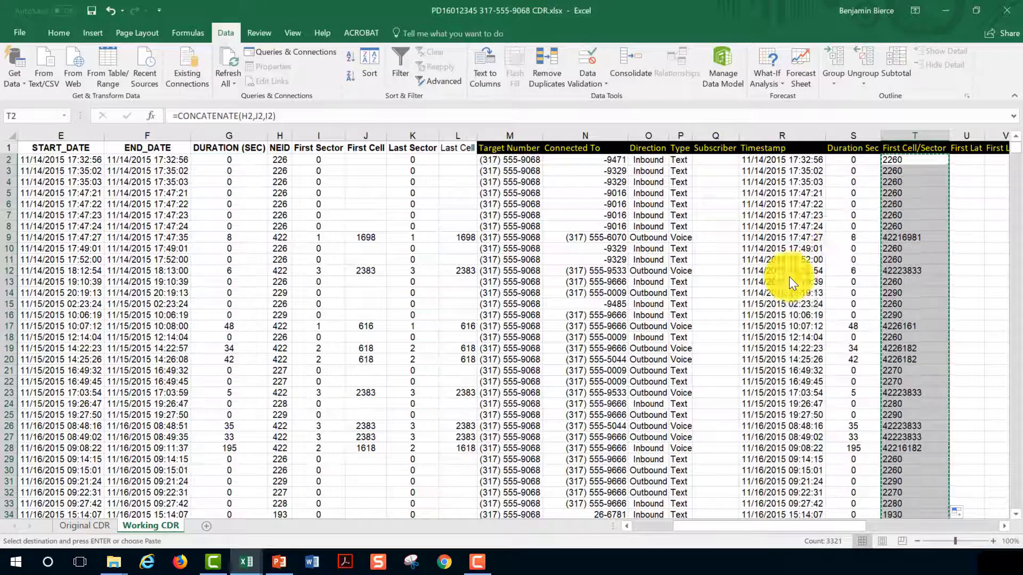
right_click(904, 236)
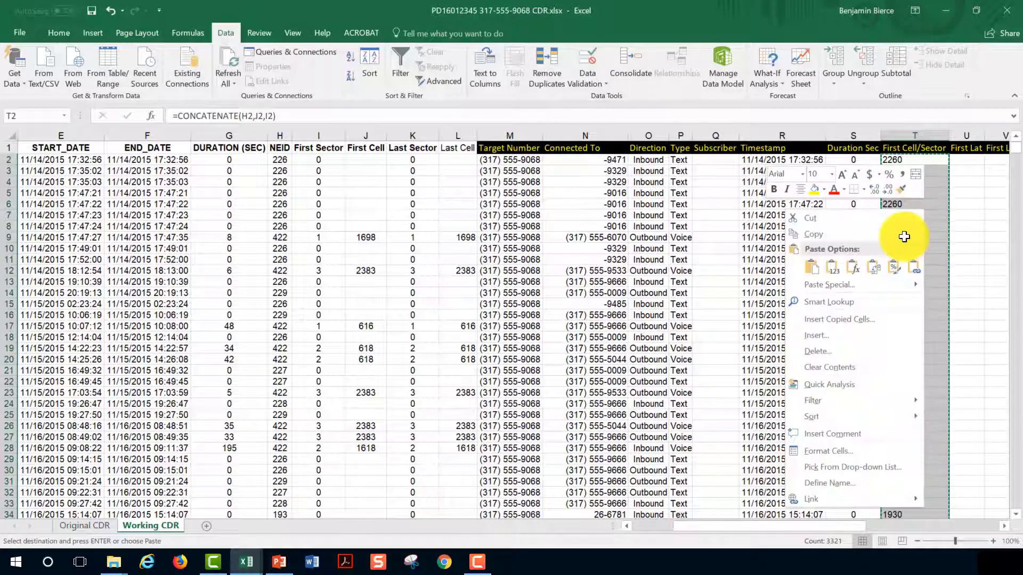
click(830, 266)
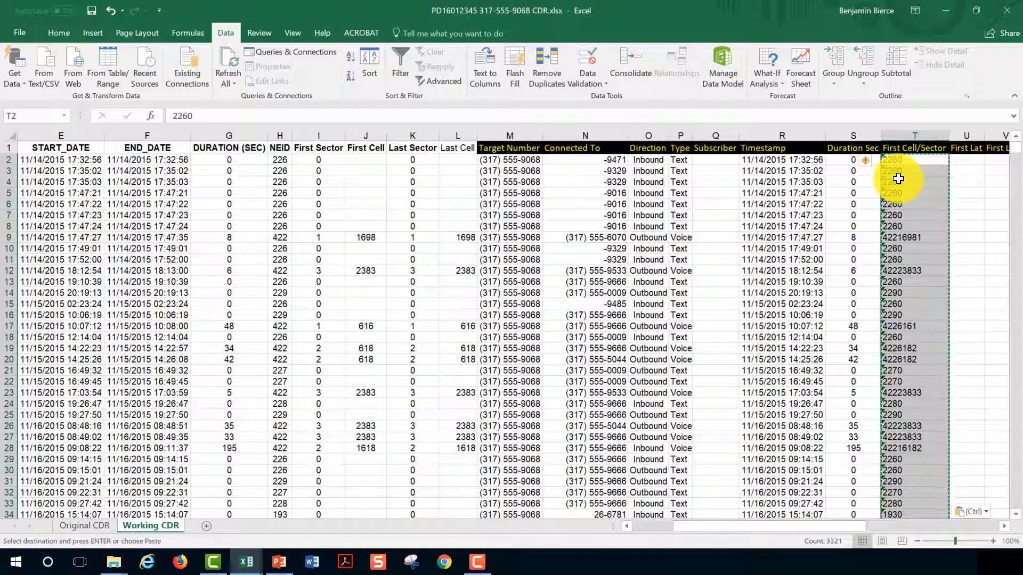
mouse_move(870, 164)
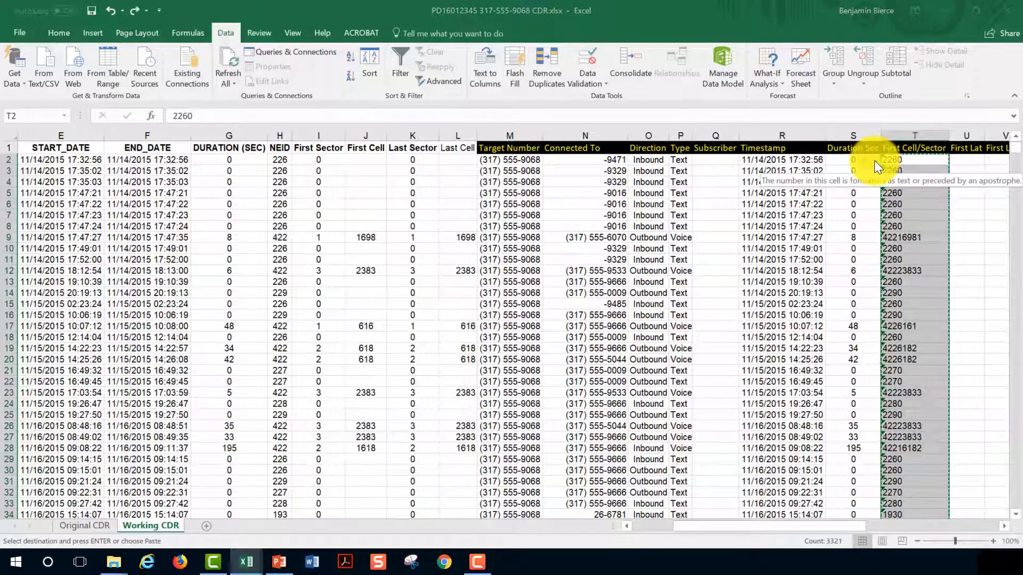
click(874, 164)
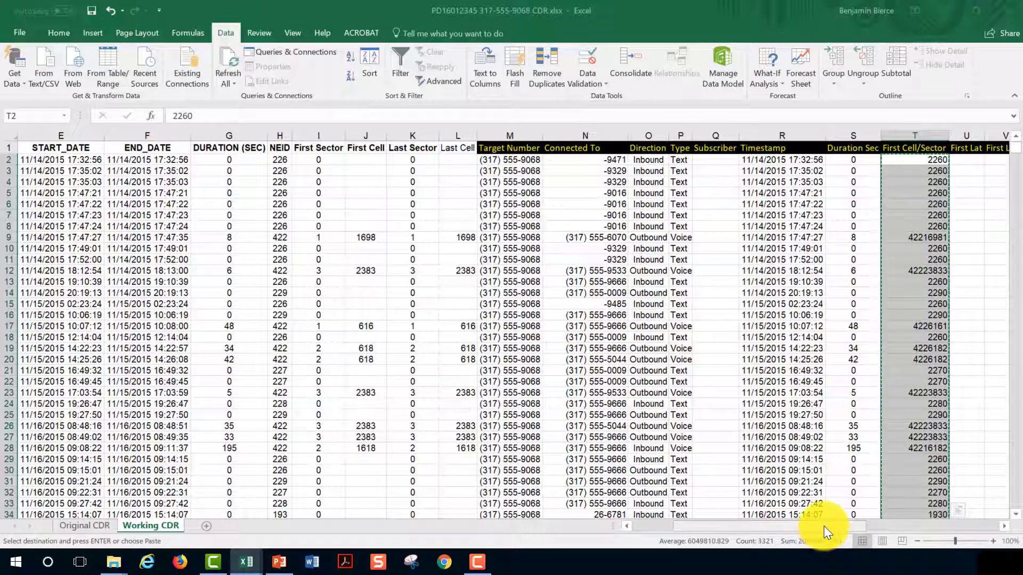
Step: Enter the formula =CONCATENATE(H2,L2,K2) in cell AB2 and fill it down the Last Cell/Sector column
drag(824, 526, 881, 528)
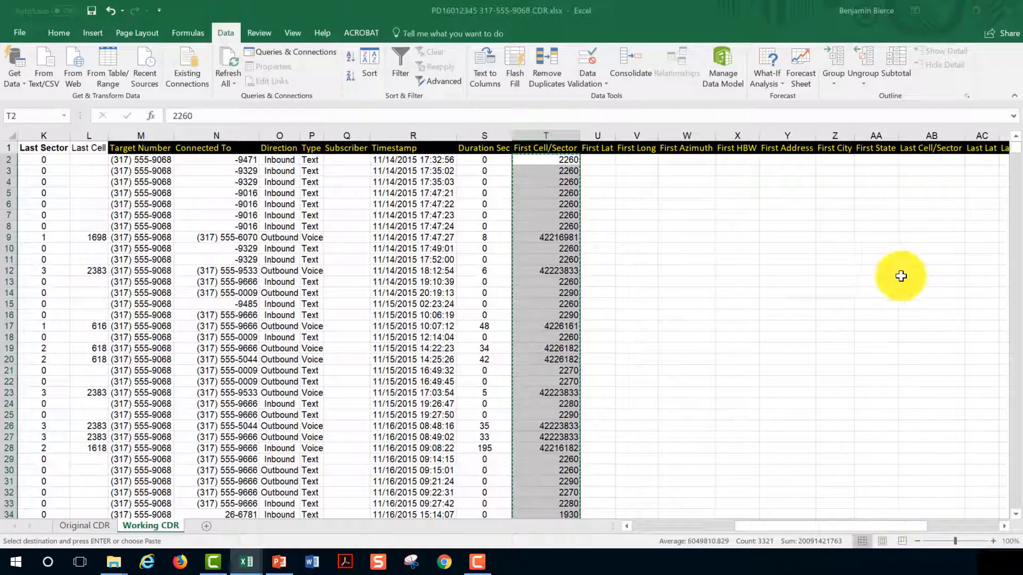
click(932, 161)
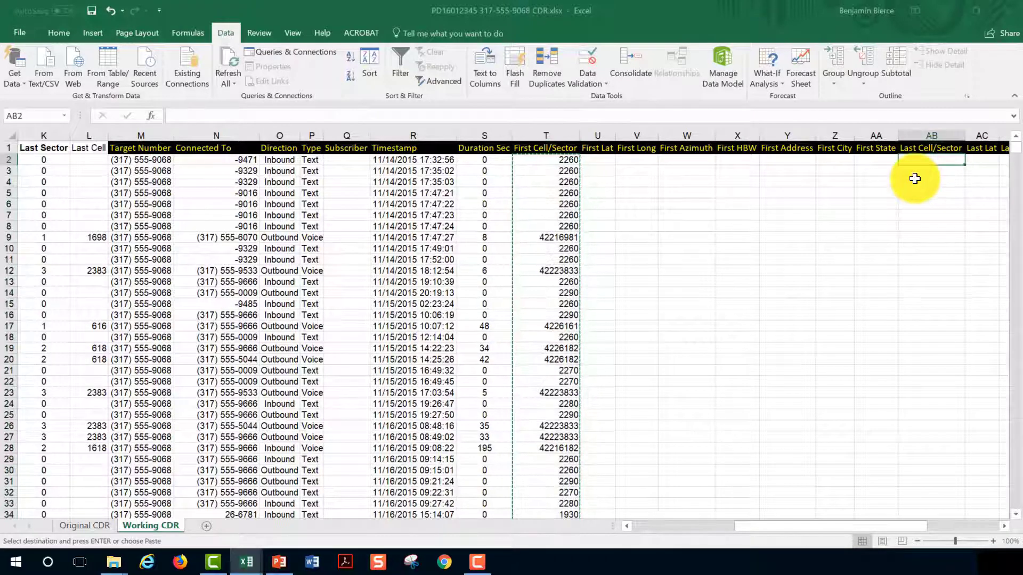
text(=)
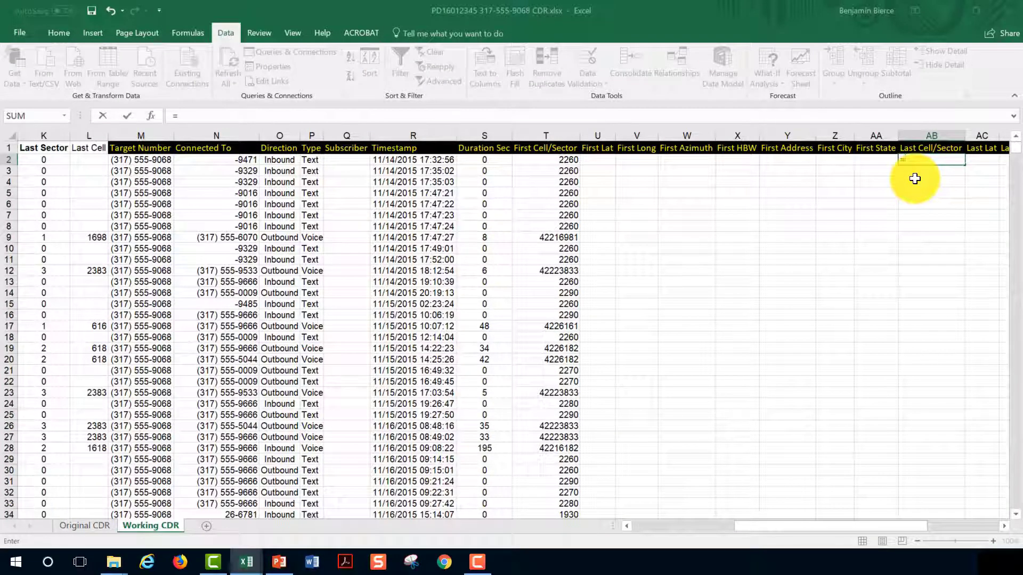
text(con)
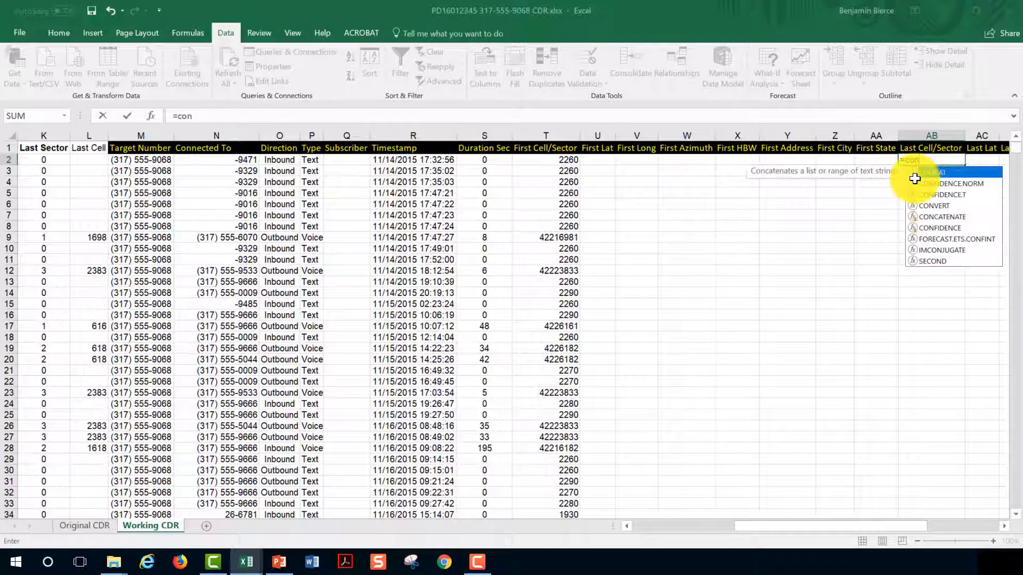
double_click(927, 217)
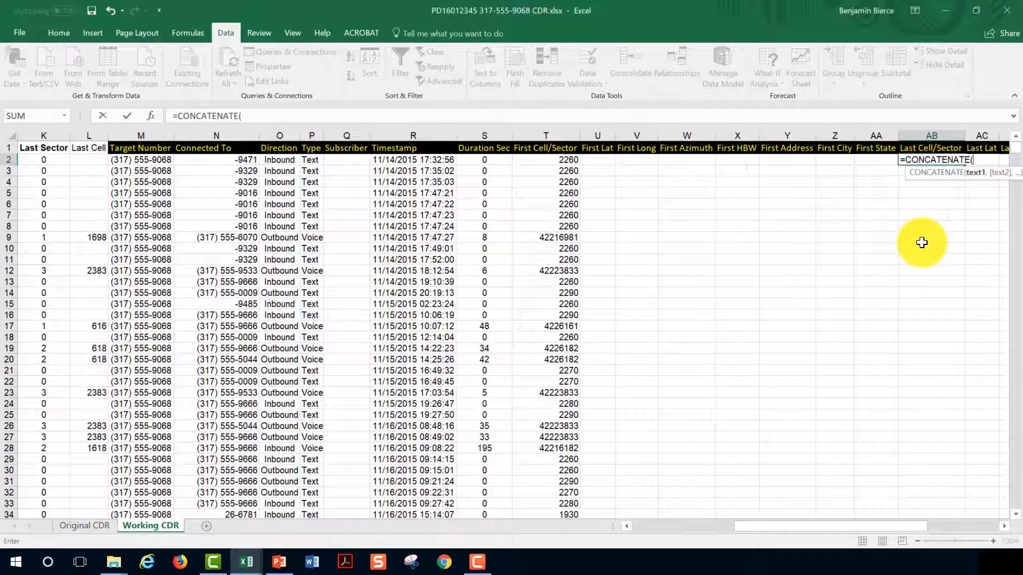
drag(843, 526, 769, 530)
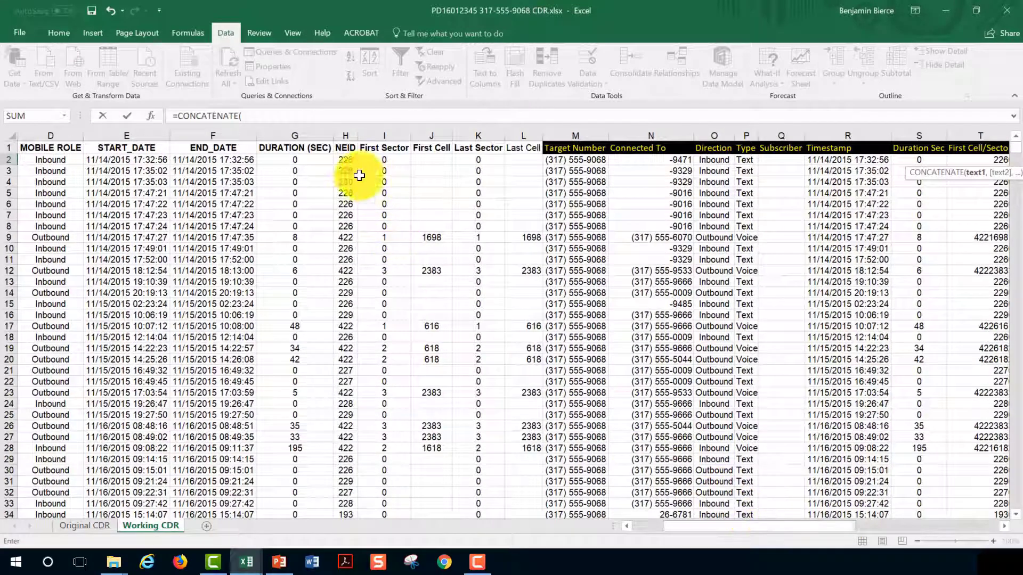
click(347, 159)
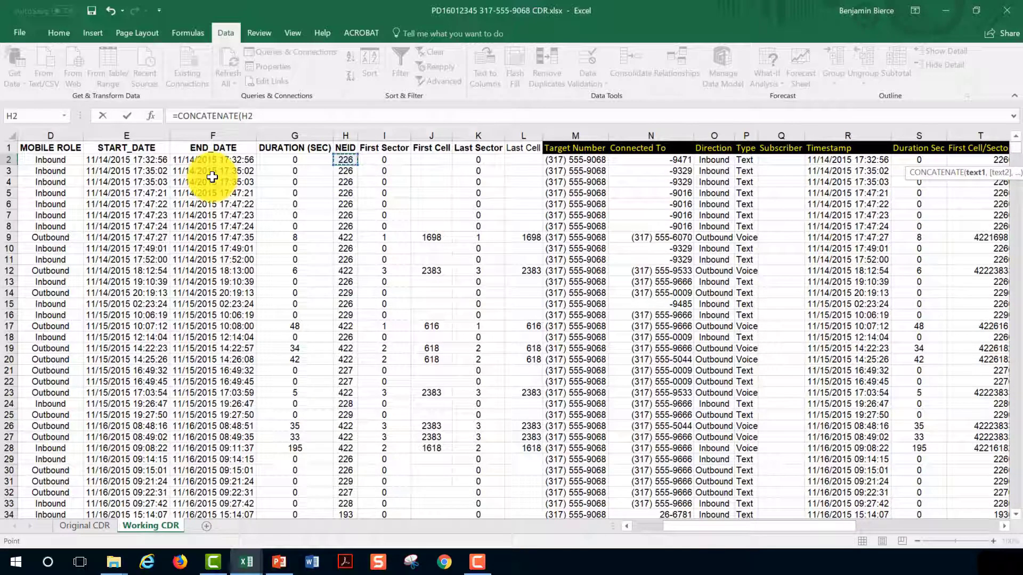
text(,)
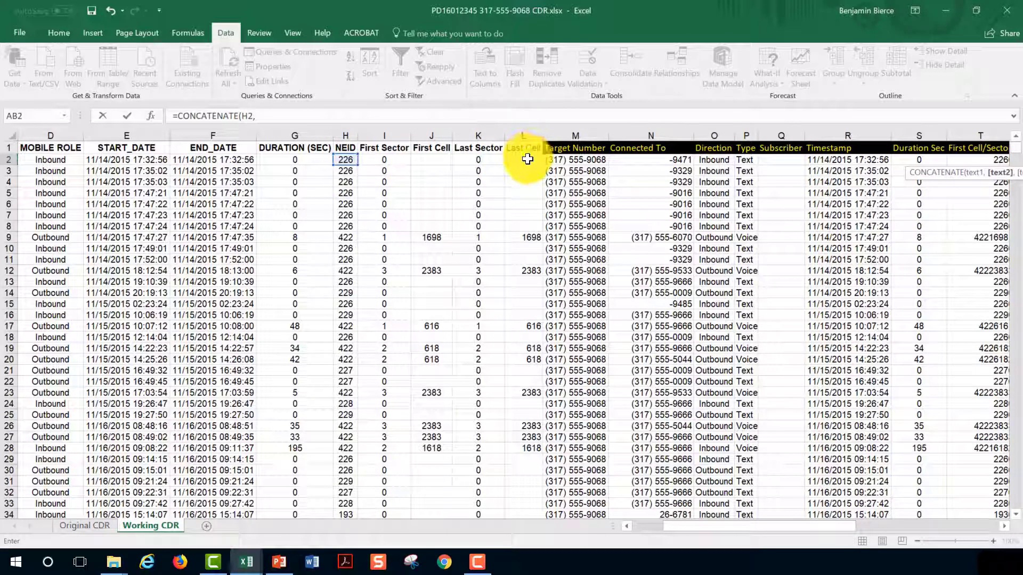
click(527, 158)
text(,)
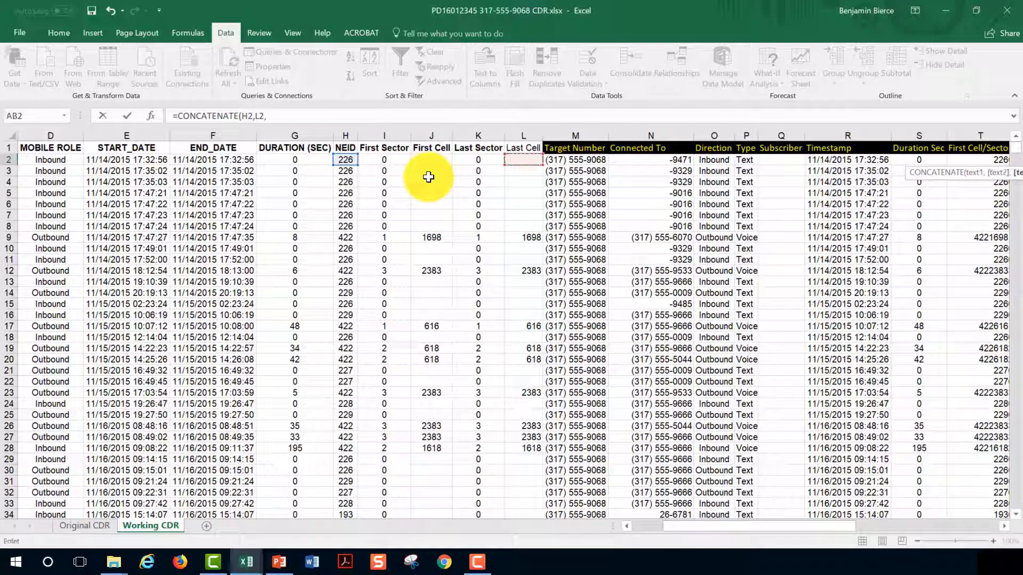
click(476, 160)
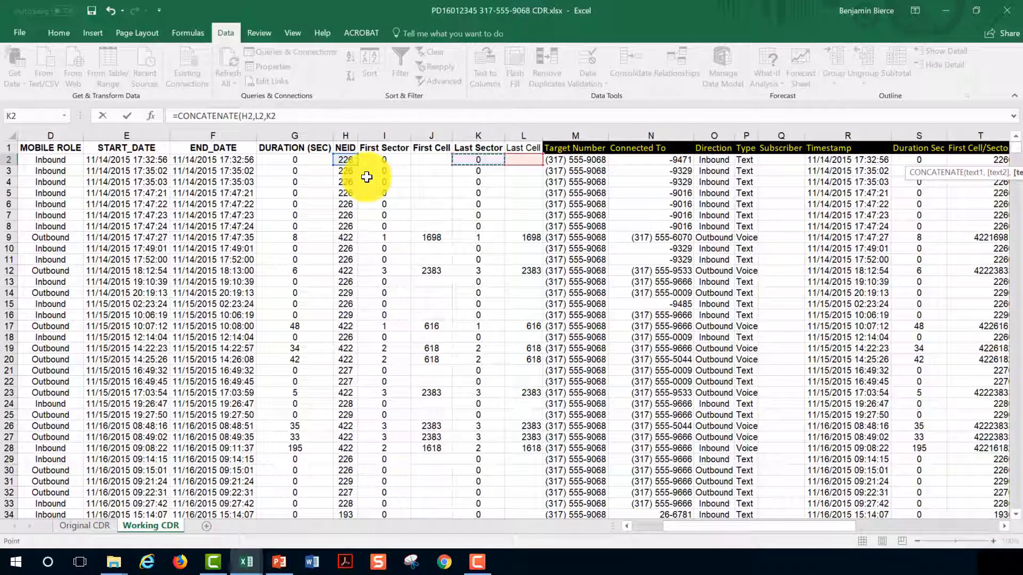
key(Return)
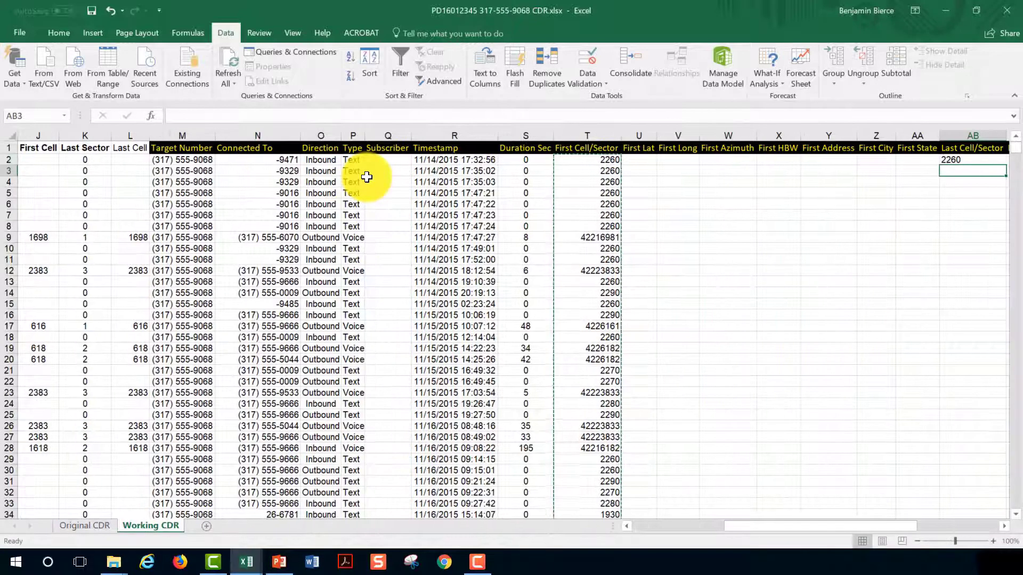
click(968, 162)
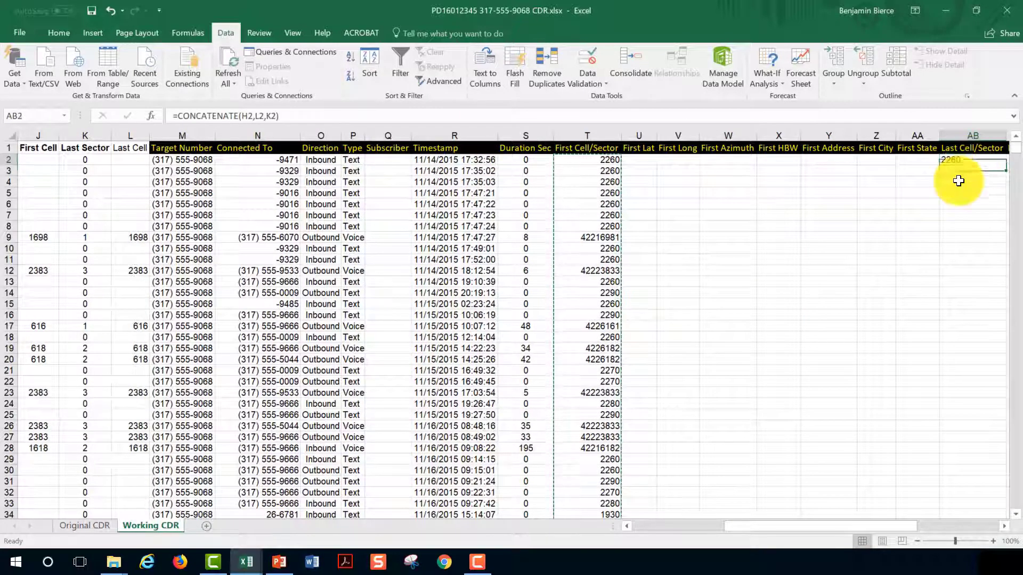
double_click(1006, 166)
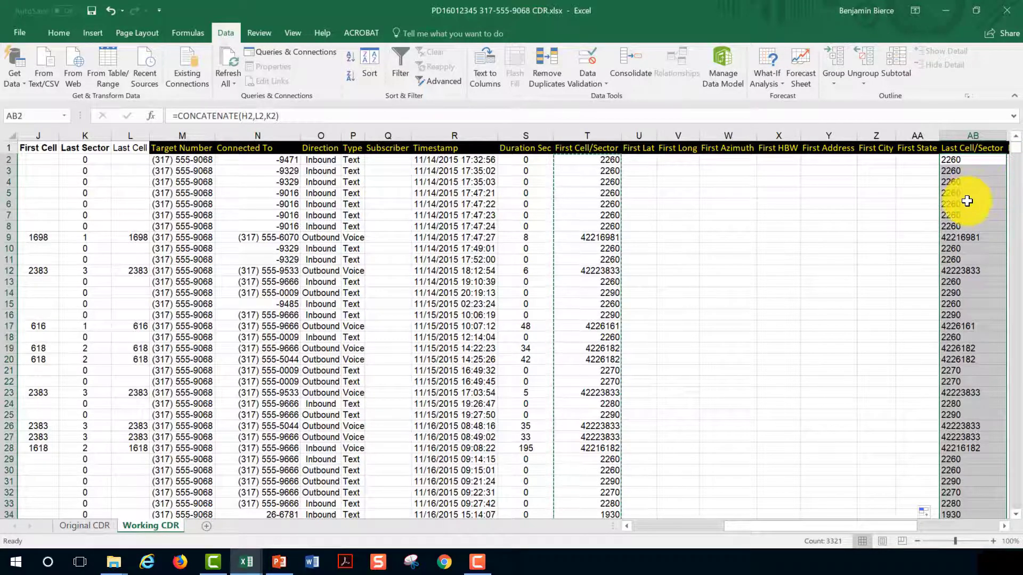
Step: Replace the Last Cell/Sector formulas with their values and convert that column's text entries to numbers
right_click(968, 205)
click(931, 226)
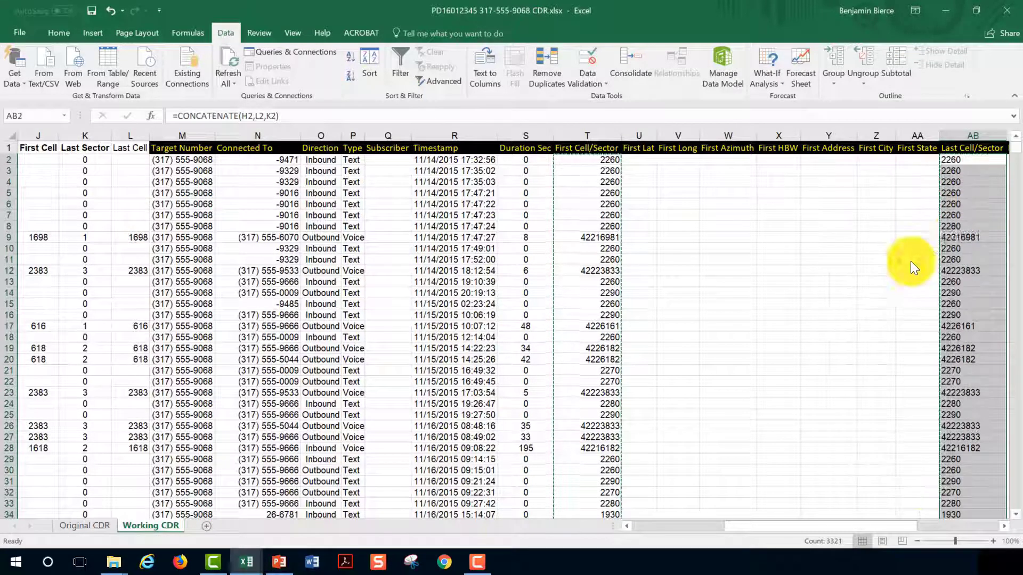
right_click(975, 214)
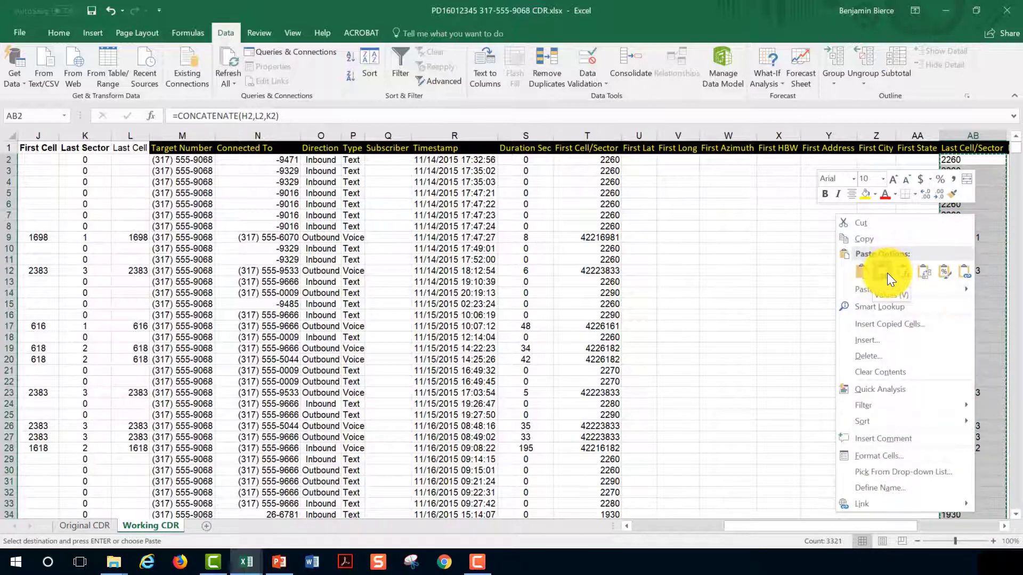
click(887, 272)
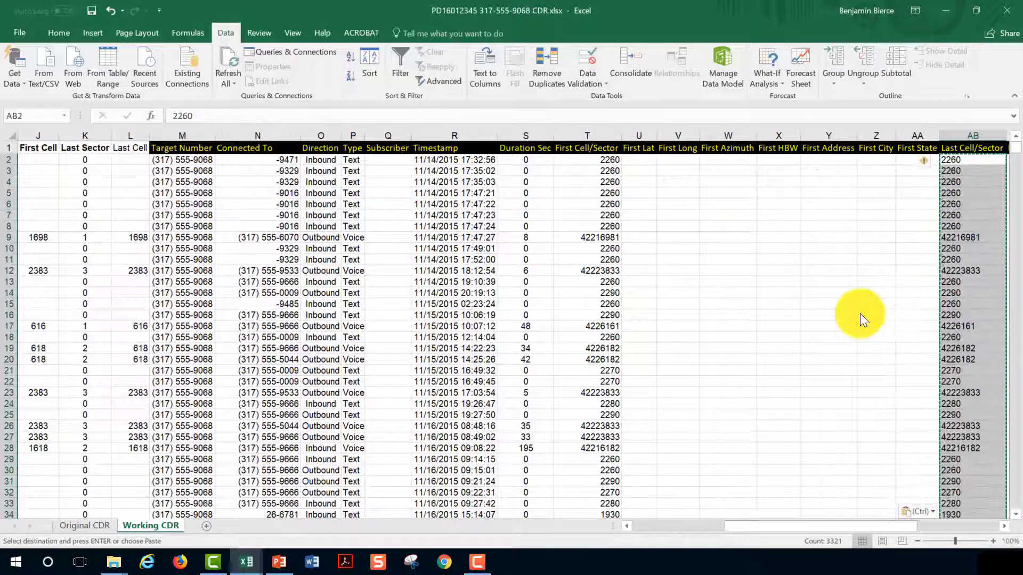
click(932, 163)
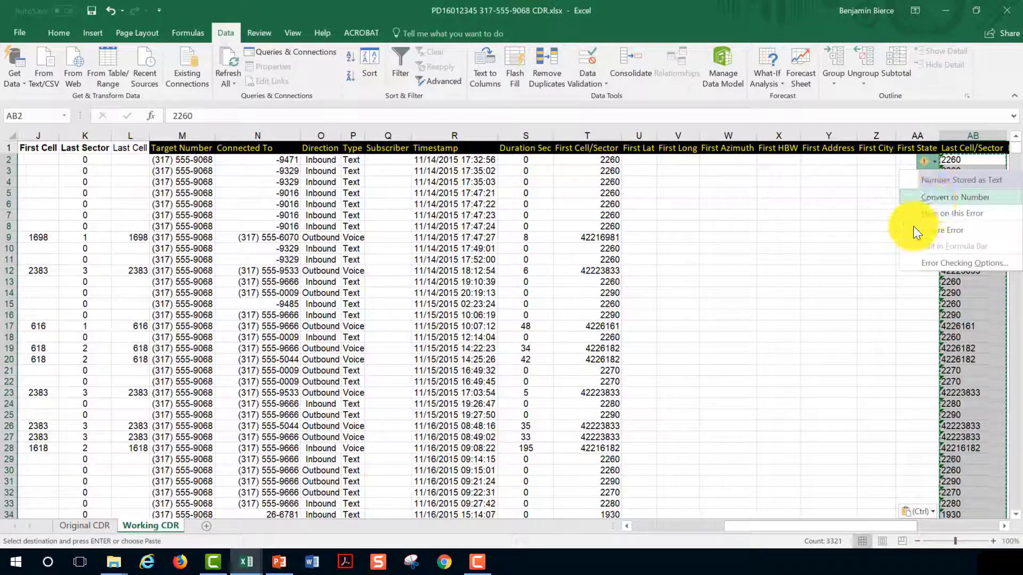
click(937, 198)
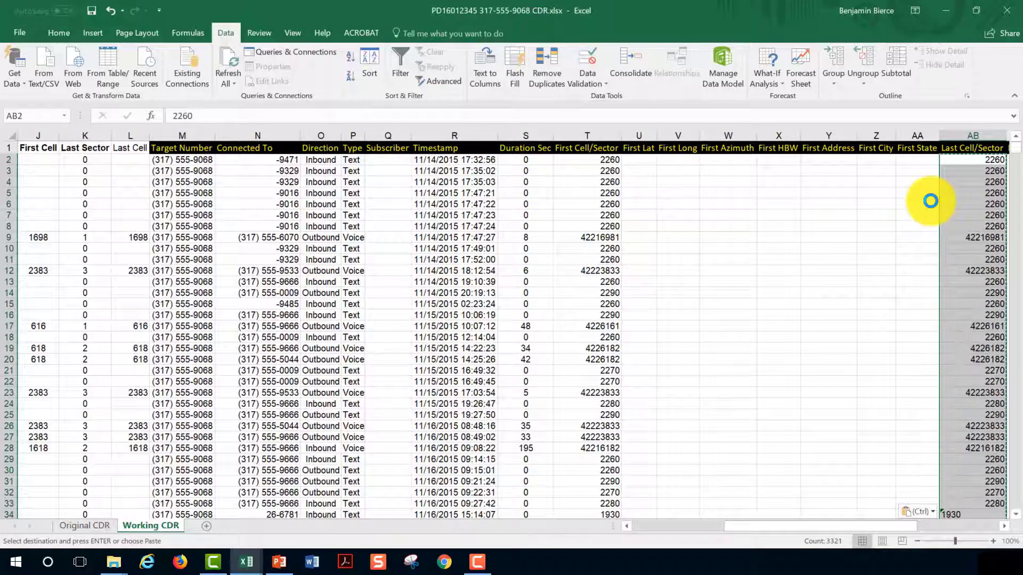